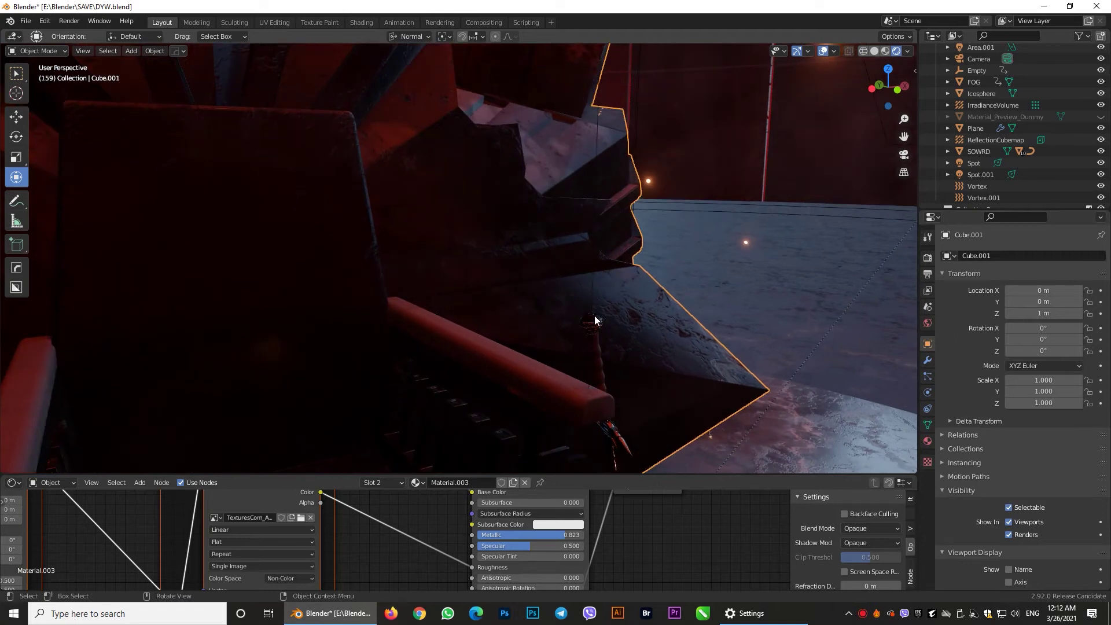
Select the gem object dobj and snap the 3D cursor onto it with Cursor to Selected.
click(595, 317)
mouse_move(595, 318)
middle_down()
mouse_move(475, 329)
mouse_move(671, 351)
mouse_move(633, 292)
middle_up()
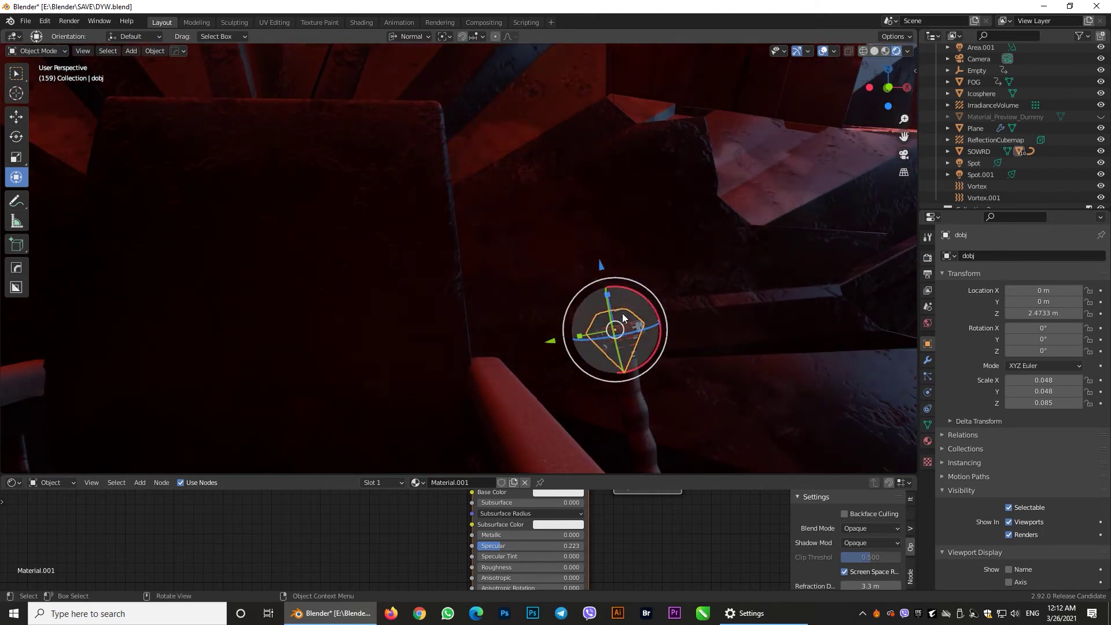
key(shift+s)
click(622, 381)
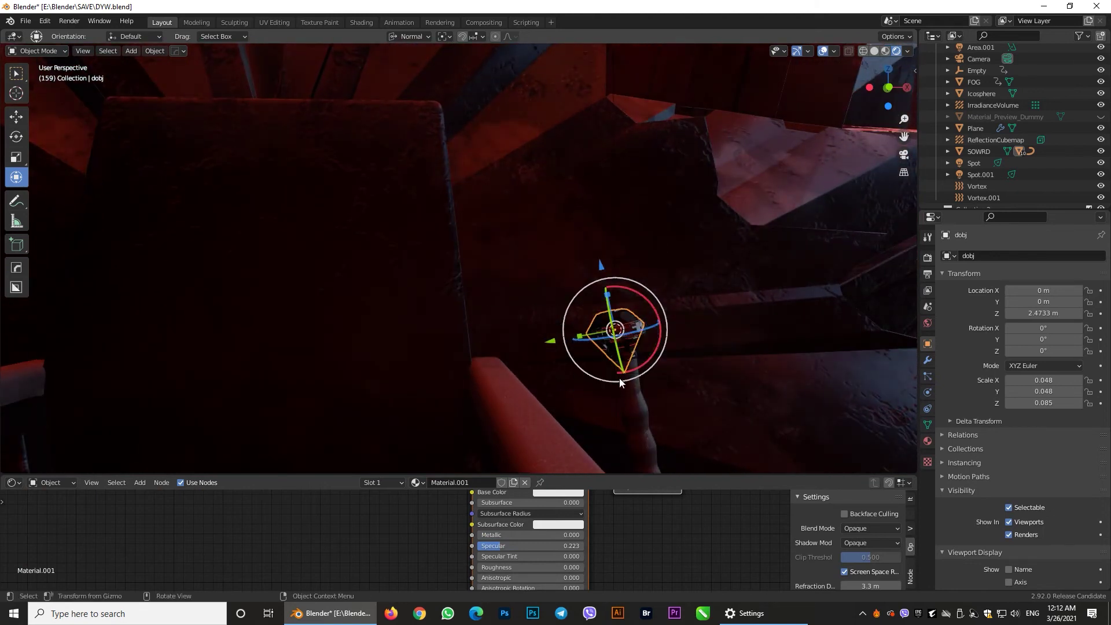
key(shift+a)
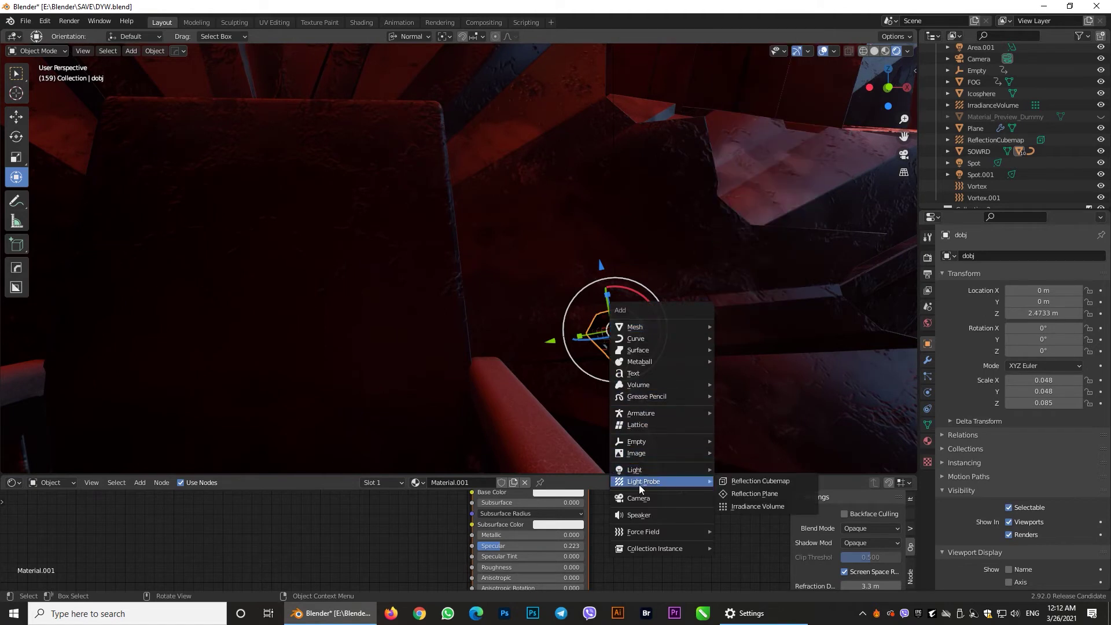
Add a bright blue point light at the gem with 116.7 W power and 0.032 m radius.
mouse_move(635, 470)
click(746, 472)
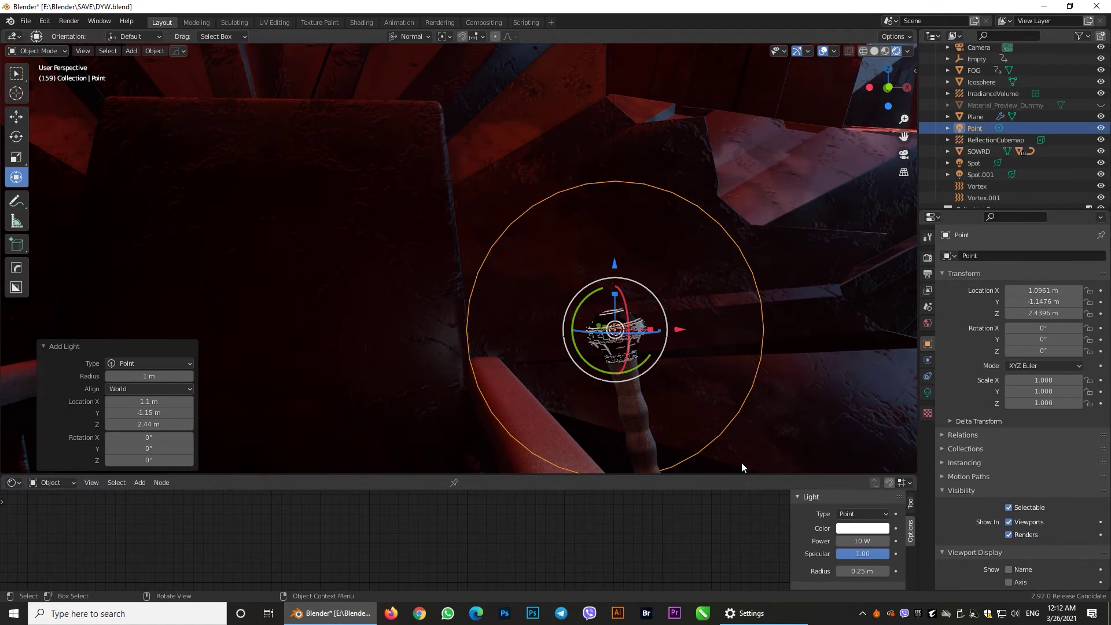
click(863, 528)
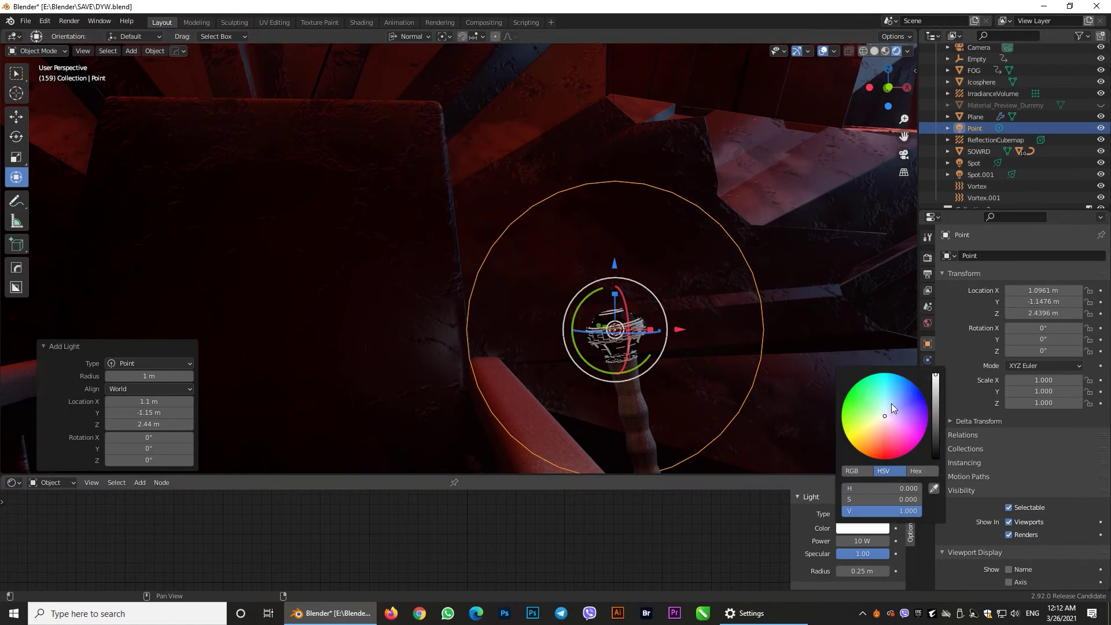
click(908, 388)
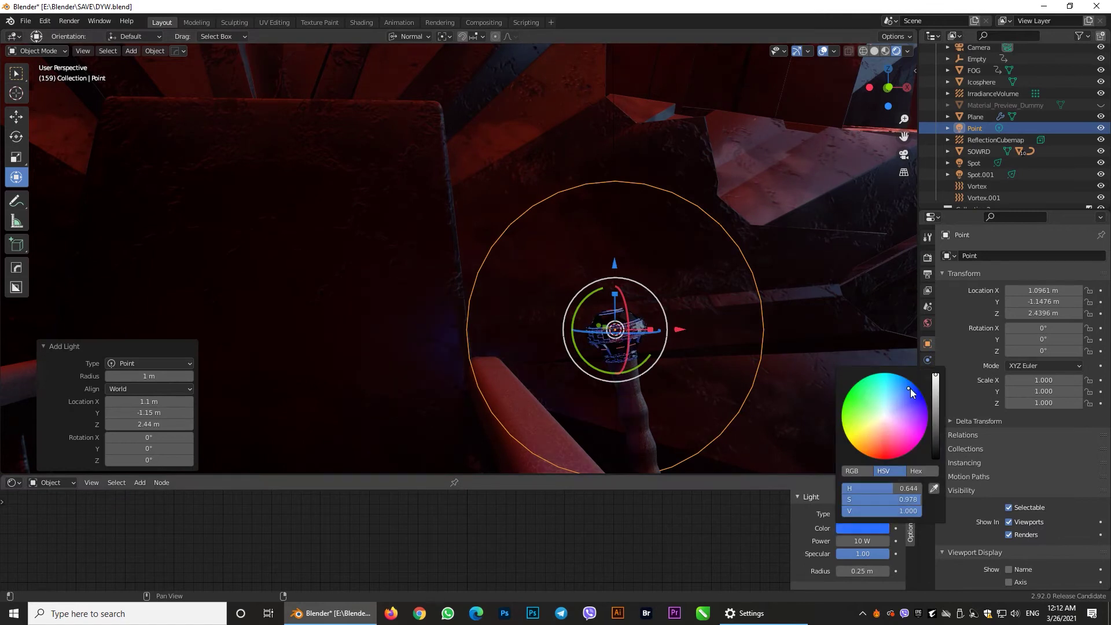
mouse_move(863, 571)
mouse_down()
mouse_move(840, 572)
mouse_move(874, 571)
mouse_move(851, 571)
mouse_move(890, 541)
mouse_up()
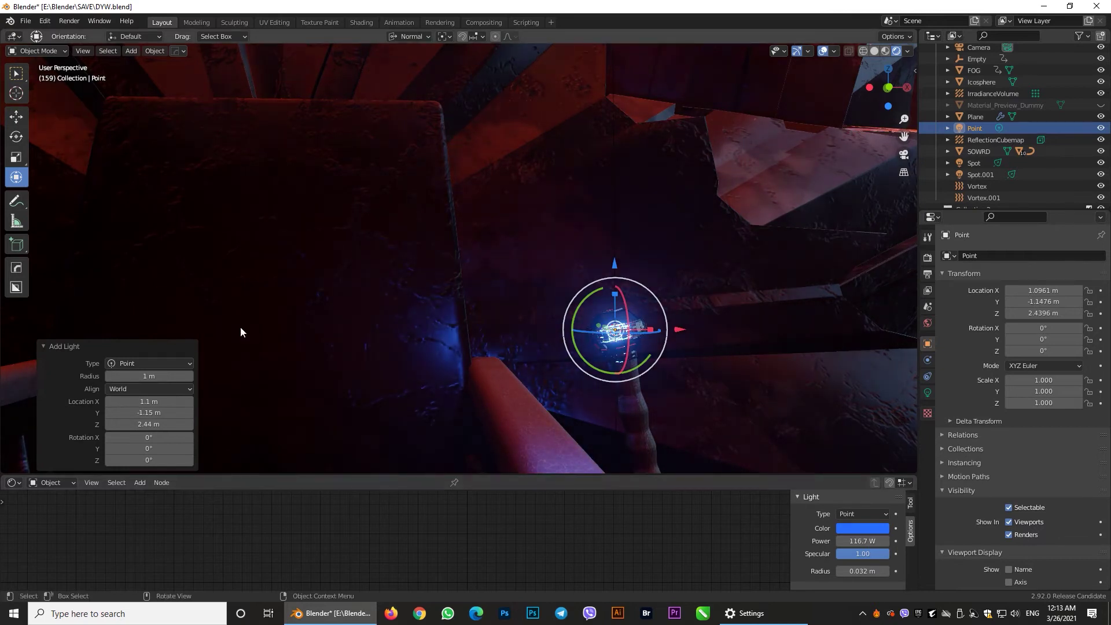
Reselect dobj and enlarge the Shader Editor to show the Principled BSDF emission settings.
click(615, 329)
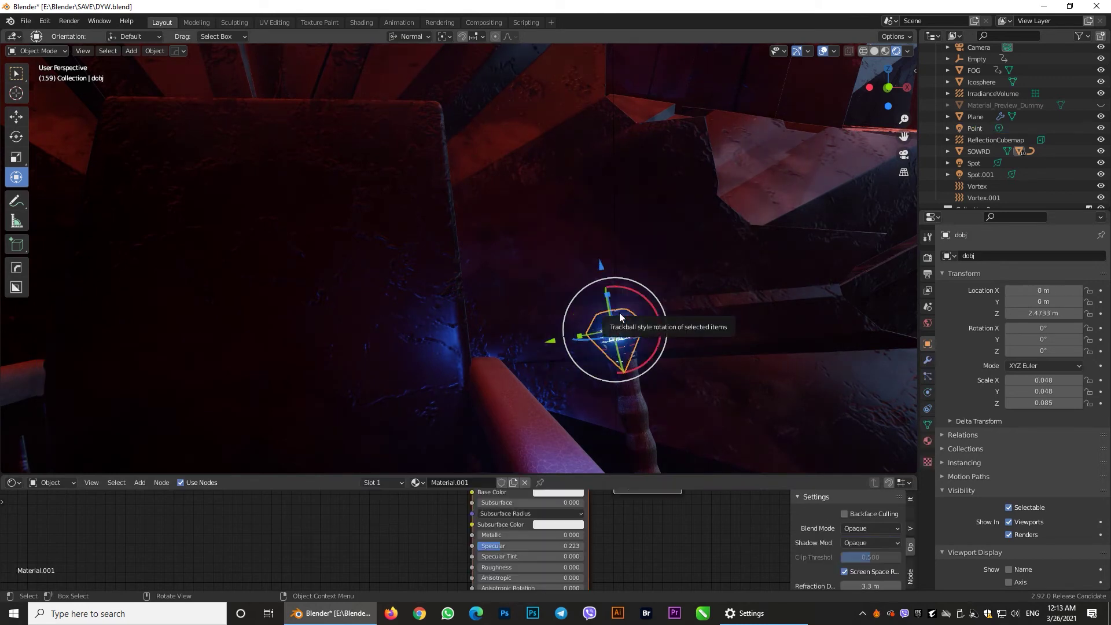
drag(679, 475, 697, 305)
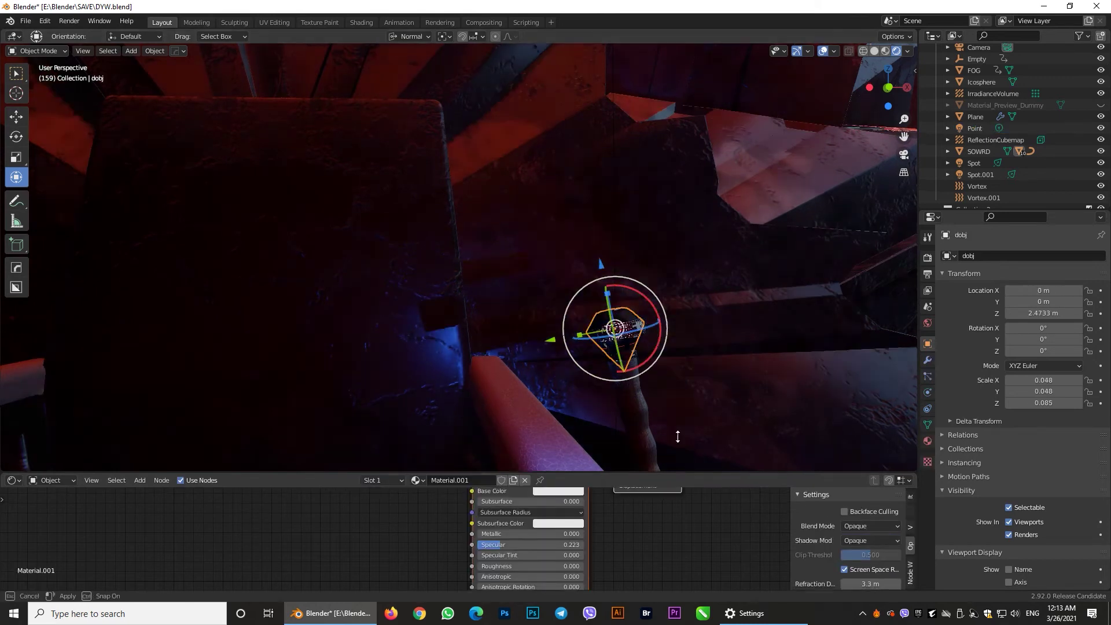
scroll(638, 449, up, 1)
scroll(655, 550, up, 2)
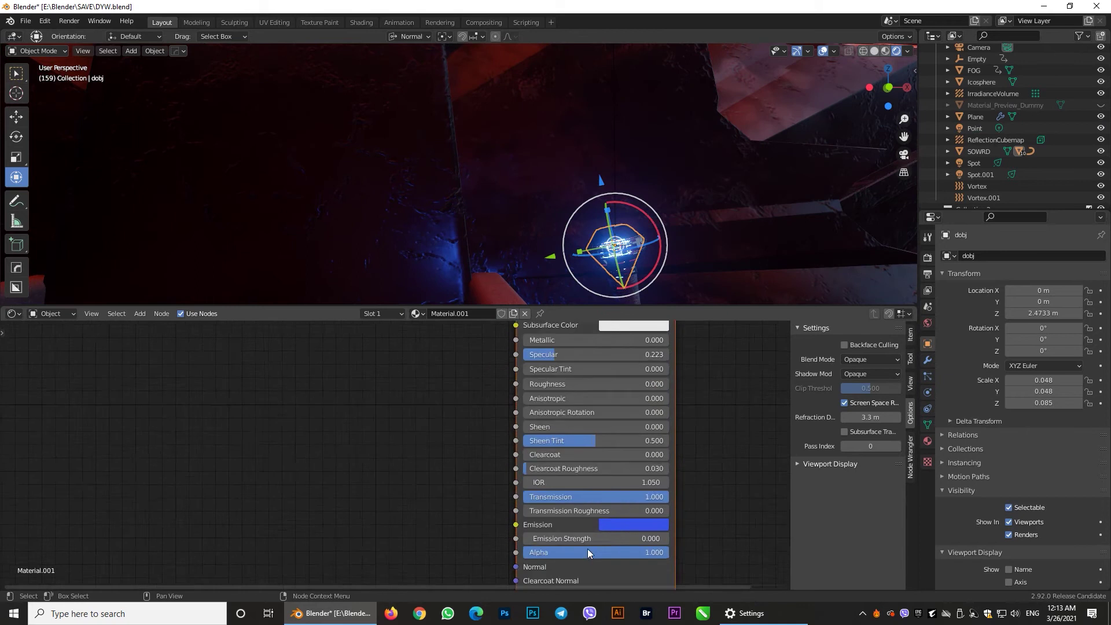
scroll(576, 521, up, 1)
middle_drag(576, 521, 427, 414)
scroll(431, 411, up, 2)
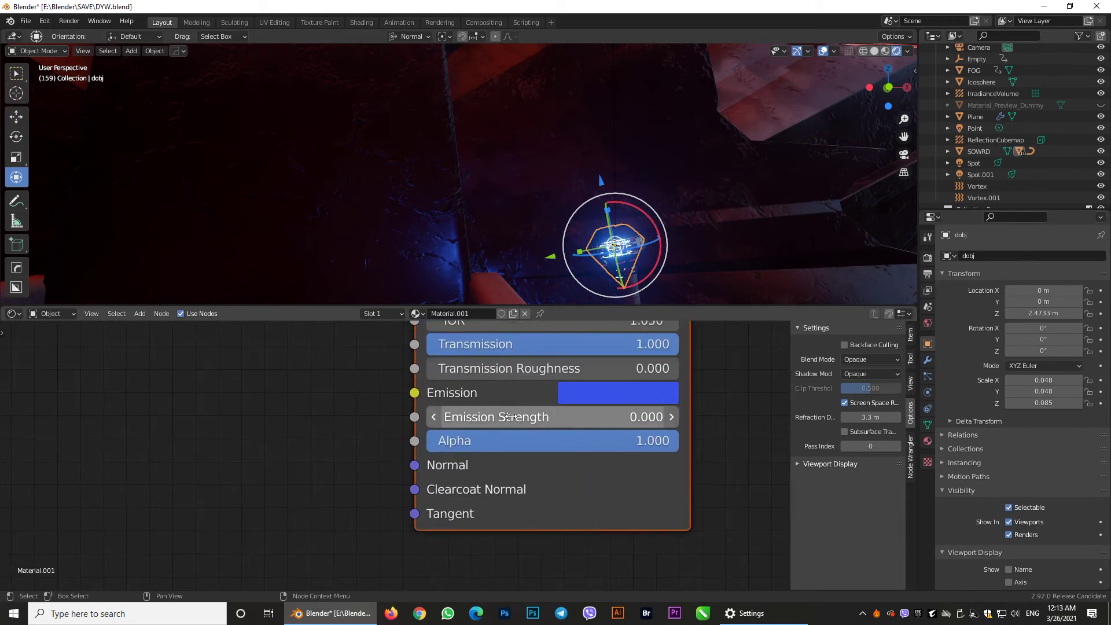
Set Emission Strength to 75 and restore the 3D viewport around the glowing gem.
click(613, 416)
text(75)
key(Return)
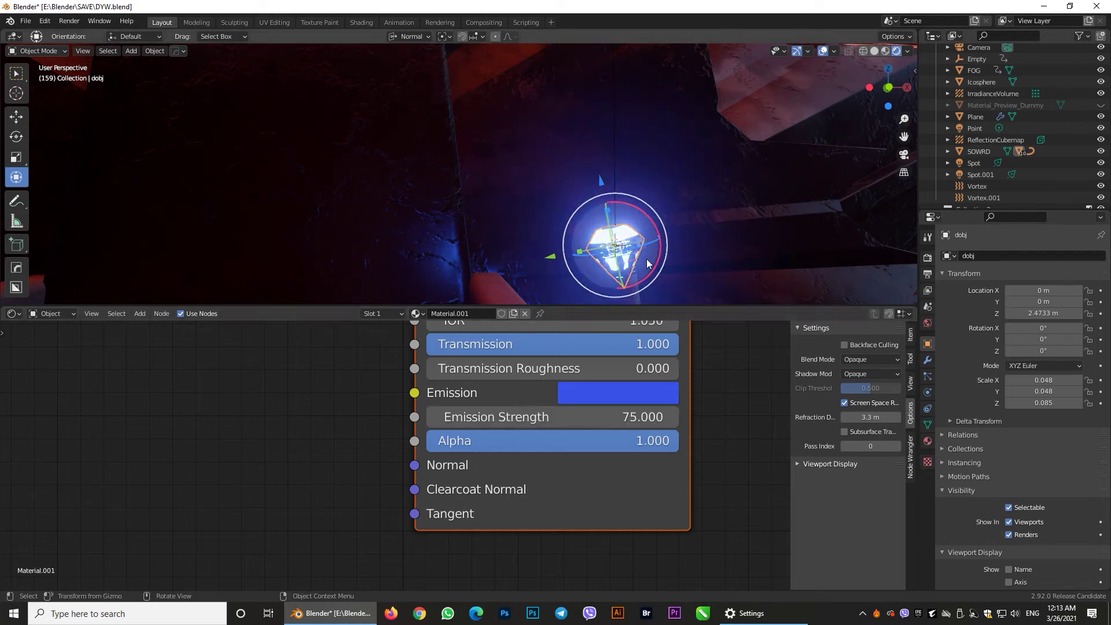
scroll(713, 453, down, 2)
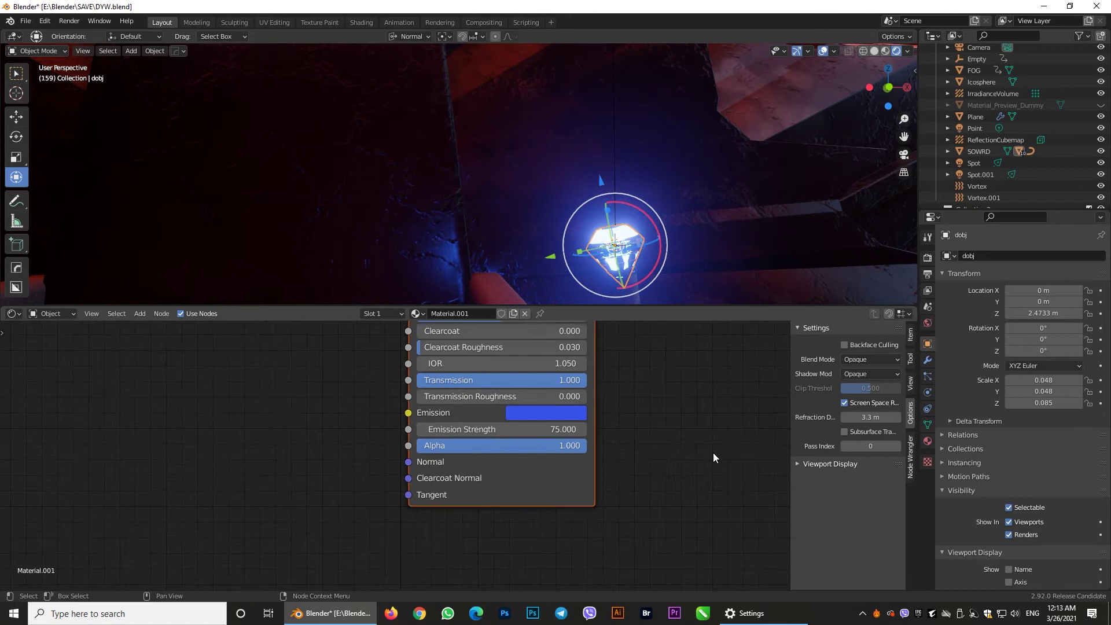
scroll(714, 453, down, 1)
drag(714, 307, 711, 481)
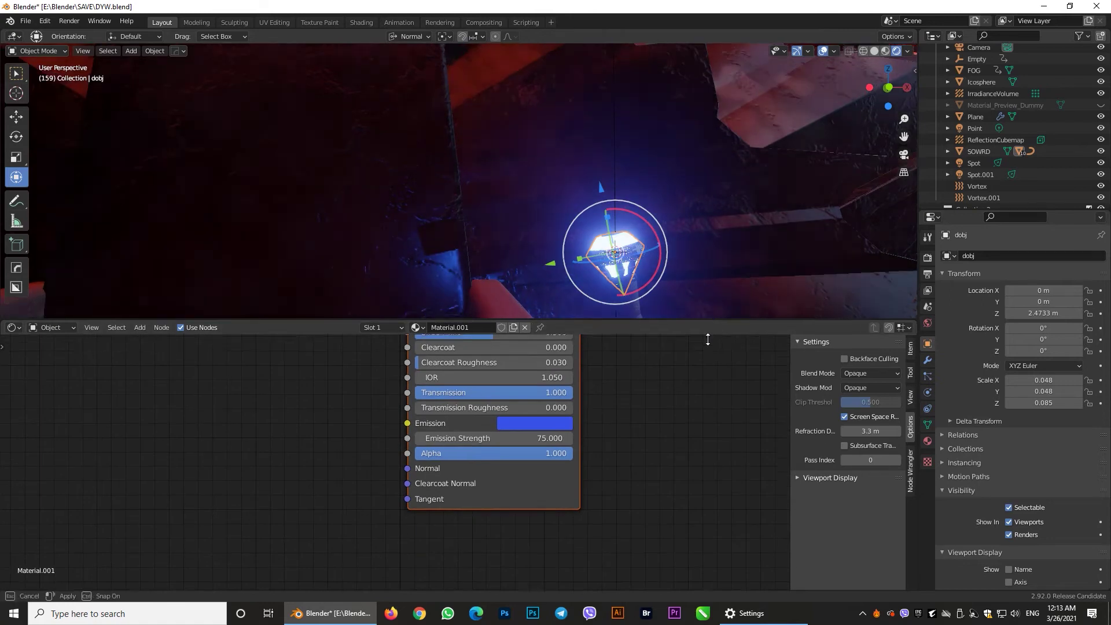
mouse_move(710, 320)
middle_down()
mouse_move(655, 322)
mouse_move(741, 306)
mouse_move(703, 317)
mouse_move(539, 318)
mouse_move(621, 334)
mouse_move(589, 282)
mouse_move(589, 256)
mouse_move(603, 317)
mouse_move(591, 288)
middle_up()
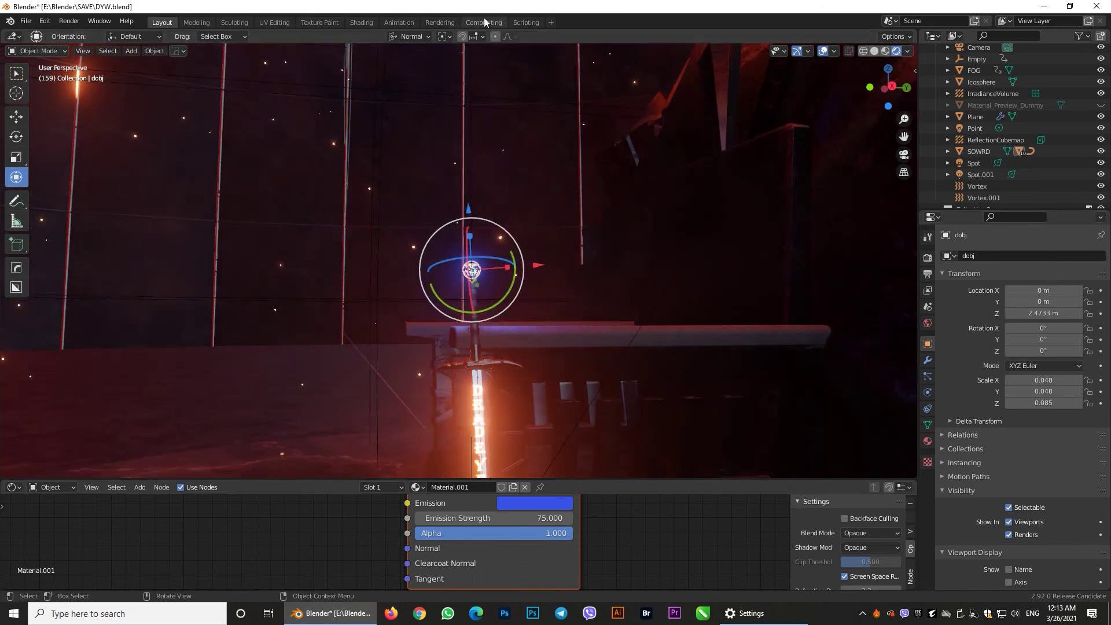
In the Compositing workspace, render frame 159, inspect the result, and close the render window.
click(485, 22)
scroll(377, 306, up, 2)
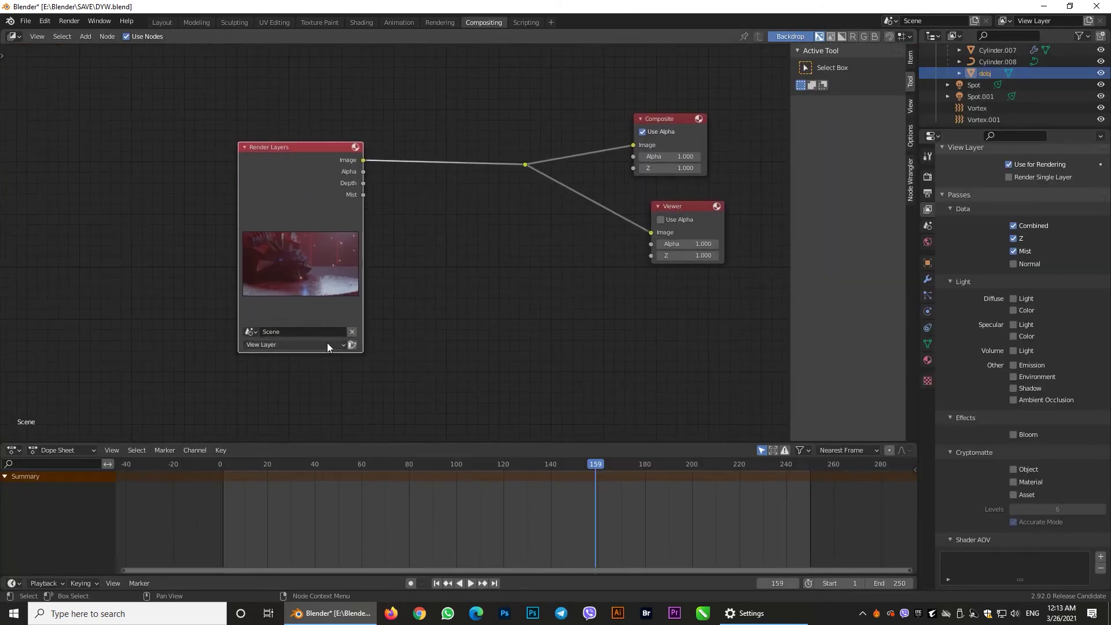
key(F11)
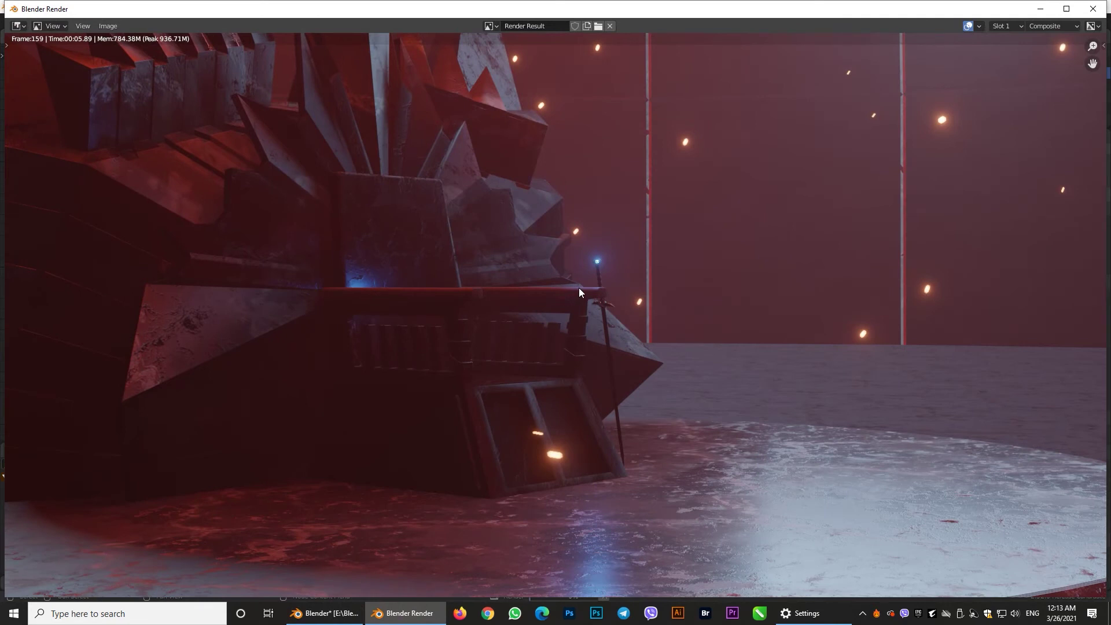
key(Home)
scroll(578, 287, up, 3)
scroll(585, 255, up, 1)
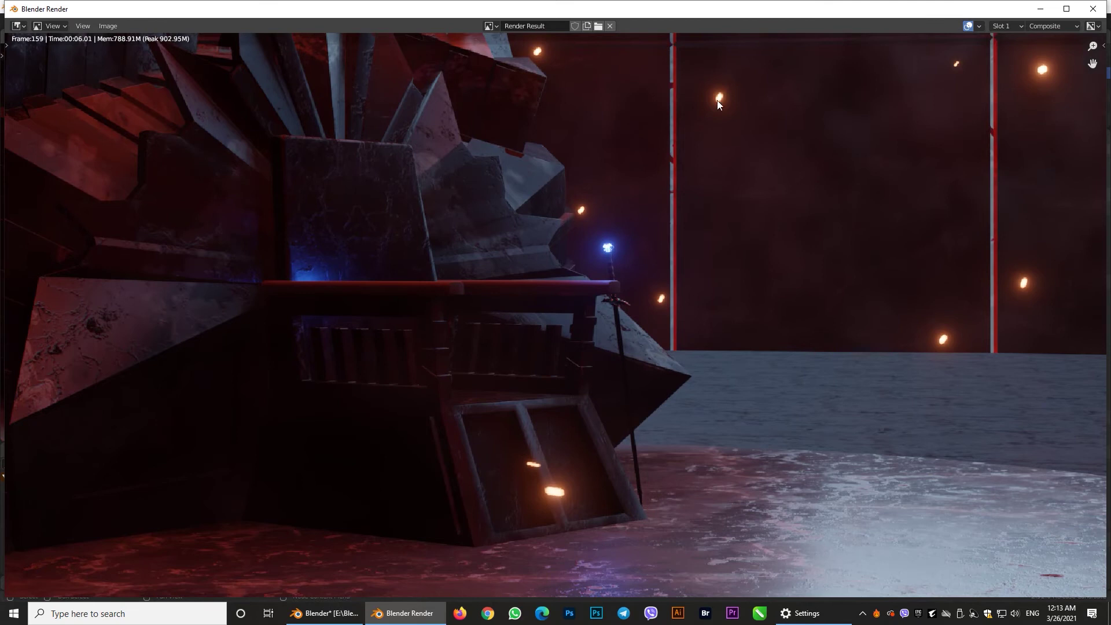
click(1093, 9)
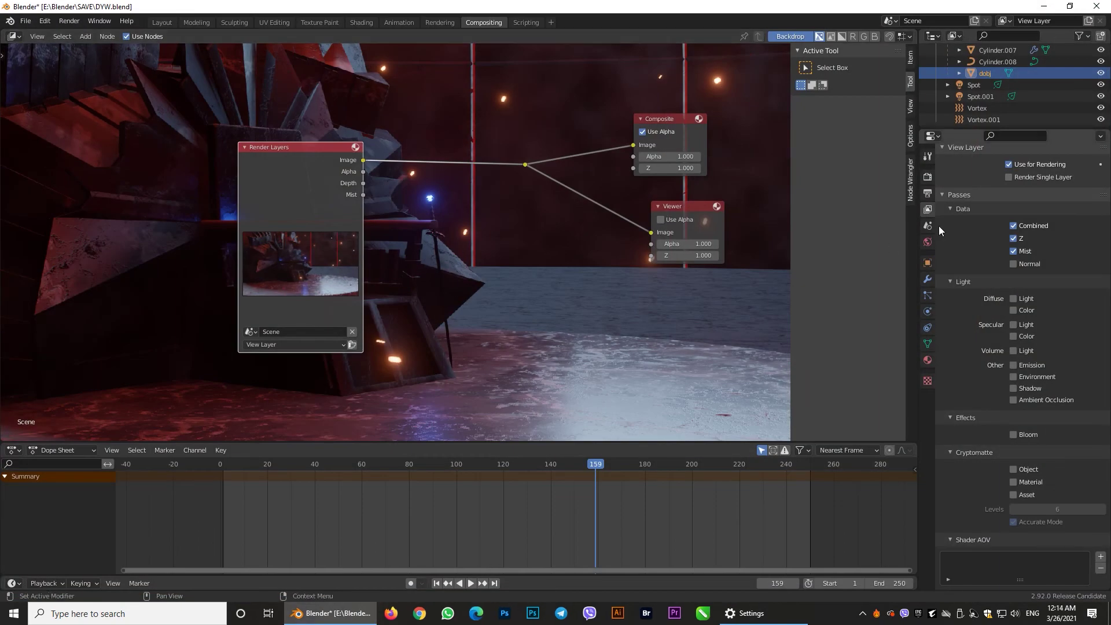
Enable the Object and Material Cryptomatte passes in View Layer Properties, then move Render Layers left.
click(928, 177)
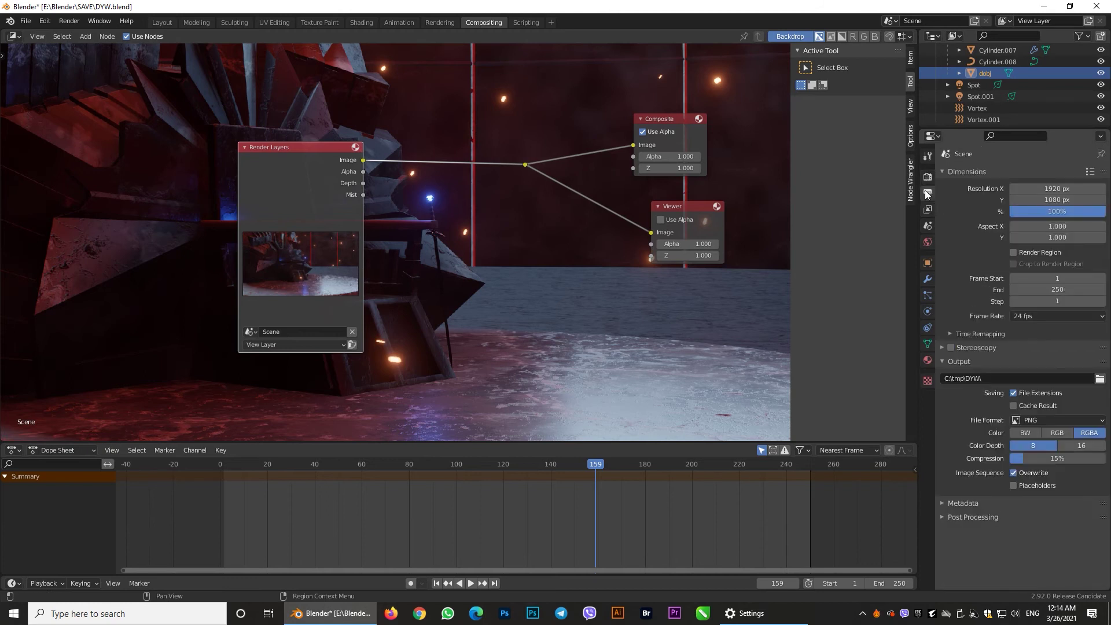
click(928, 210)
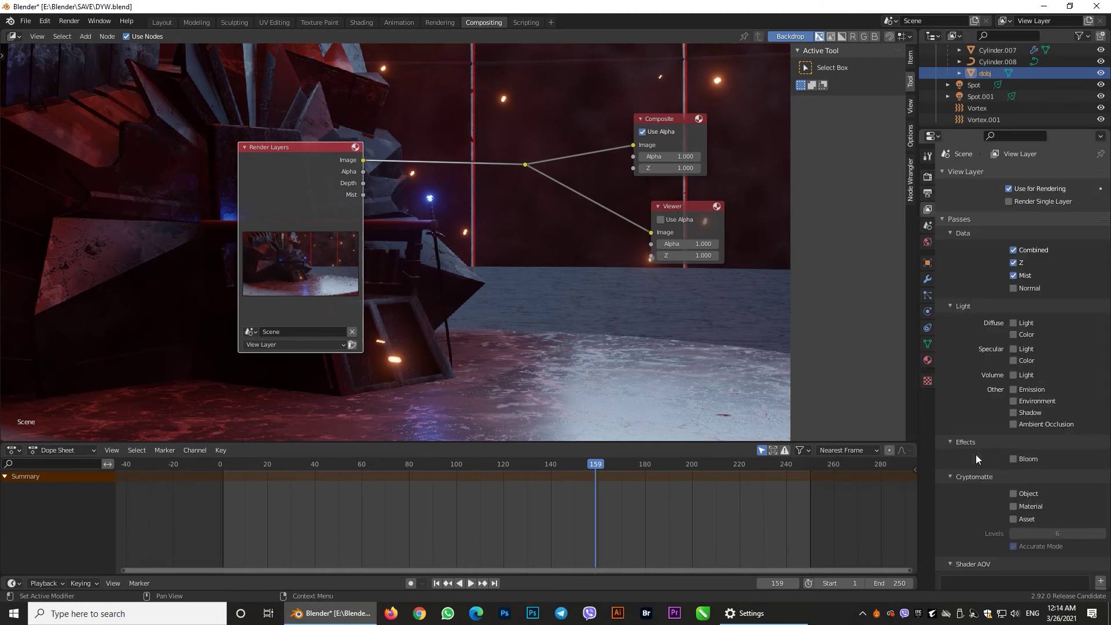
scroll(962, 481, down, 1)
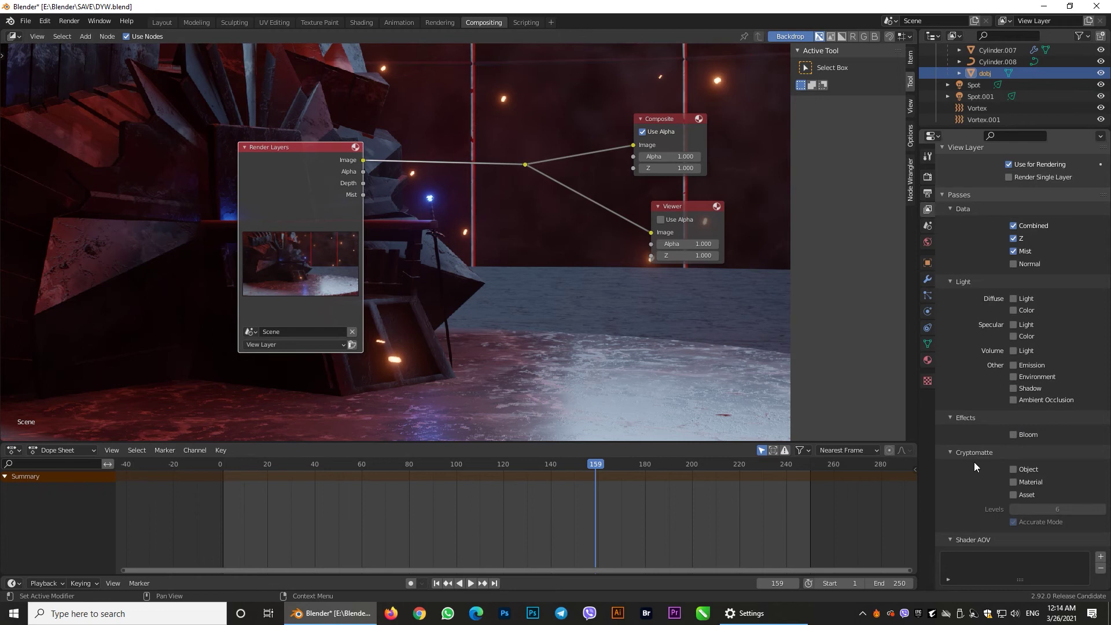
click(1013, 468)
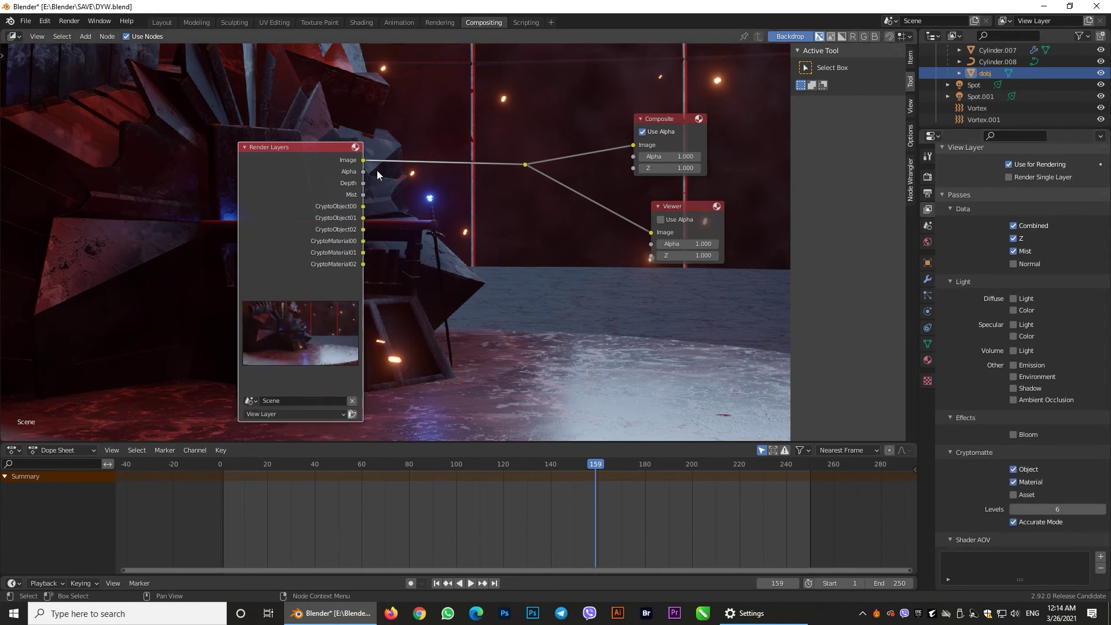
drag(351, 203, 243, 212)
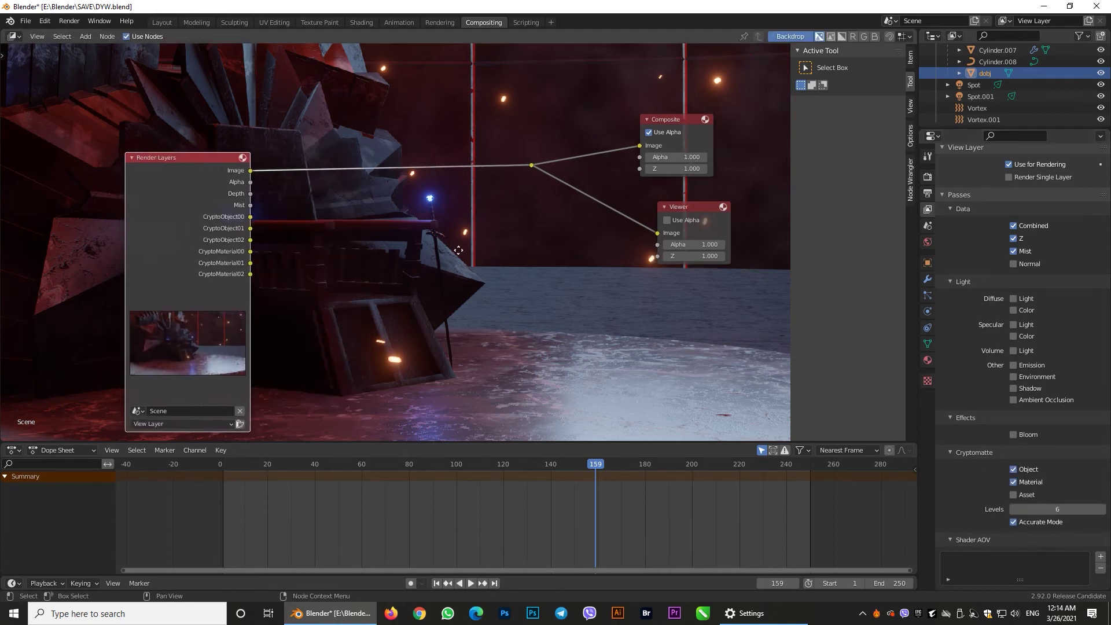
key(shift+a)
Add a Cryptomatte node via 'cry' search, linking Render Layers Image and CryptoObject00, 01, 02 into it.
text(c)
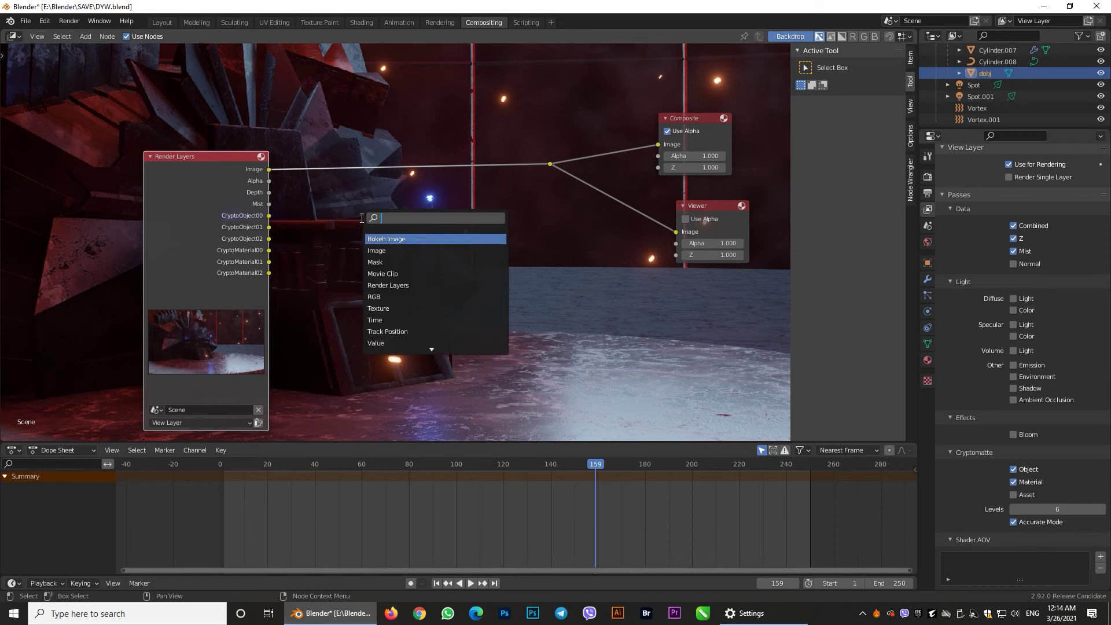
text(ry)
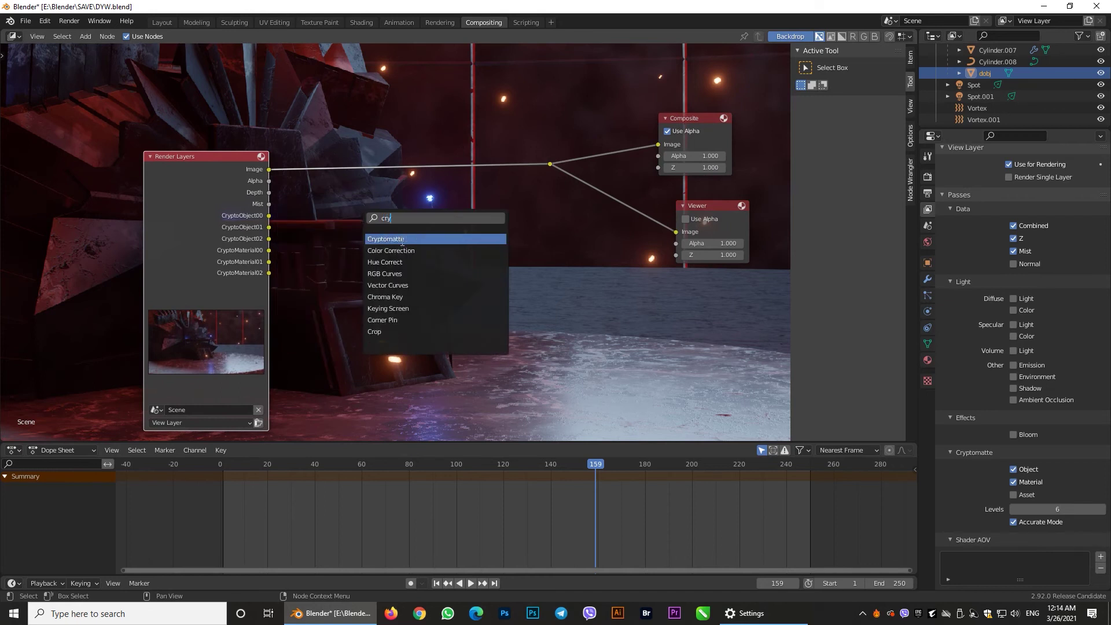
click(393, 242)
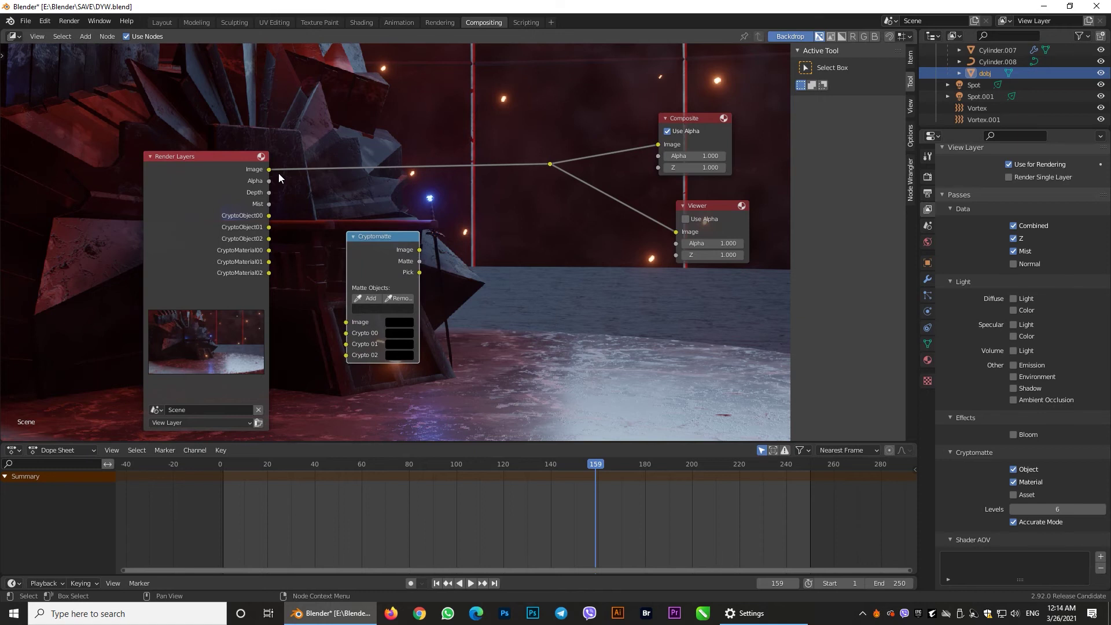
drag(269, 169, 346, 322)
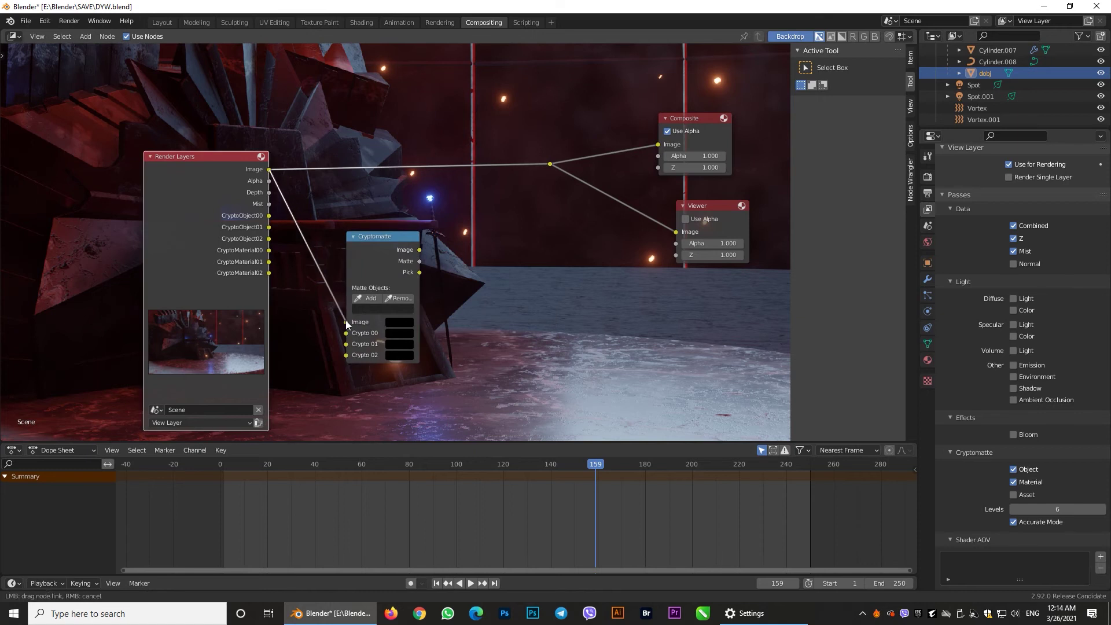
drag(270, 216, 346, 333)
drag(269, 227, 346, 344)
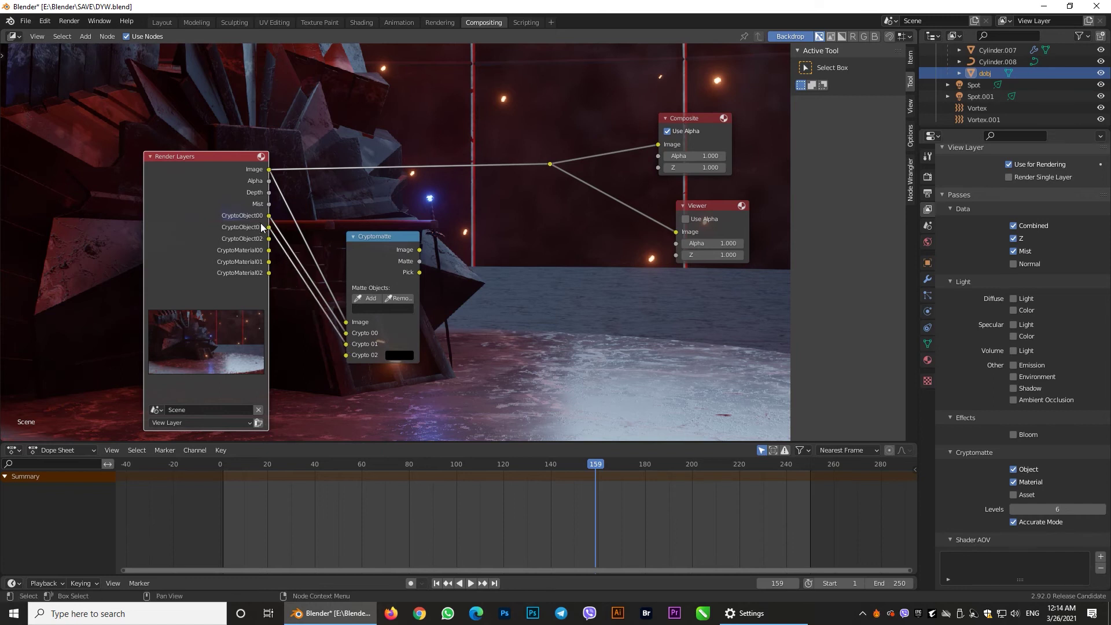
drag(269, 238, 346, 355)
drag(393, 235, 377, 262)
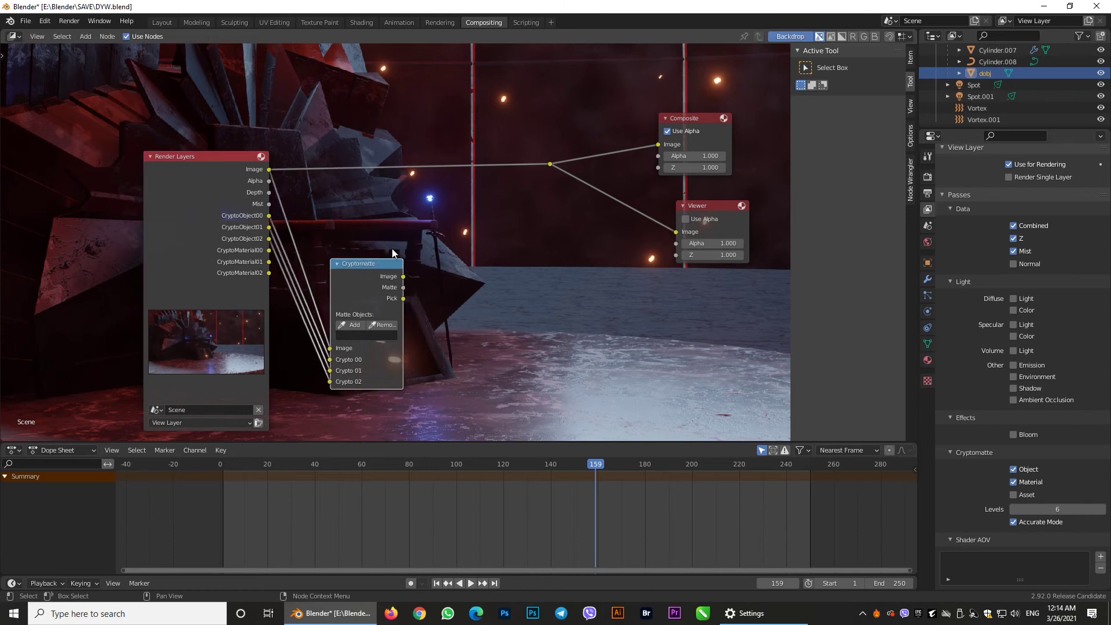
key(shift+a)
click(451, 227)
Add a Blur node via the 'blu' search and place it beside Cryptomatte.
text(blu)
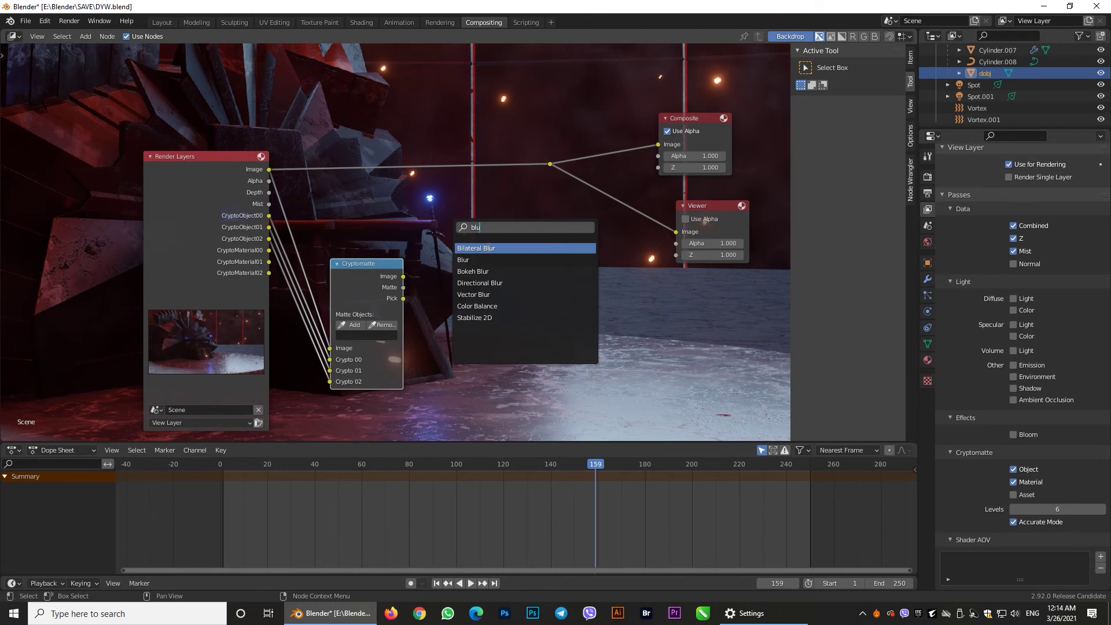
key(Down)
key(Return)
click(467, 297)
scroll(444, 272, up, 2)
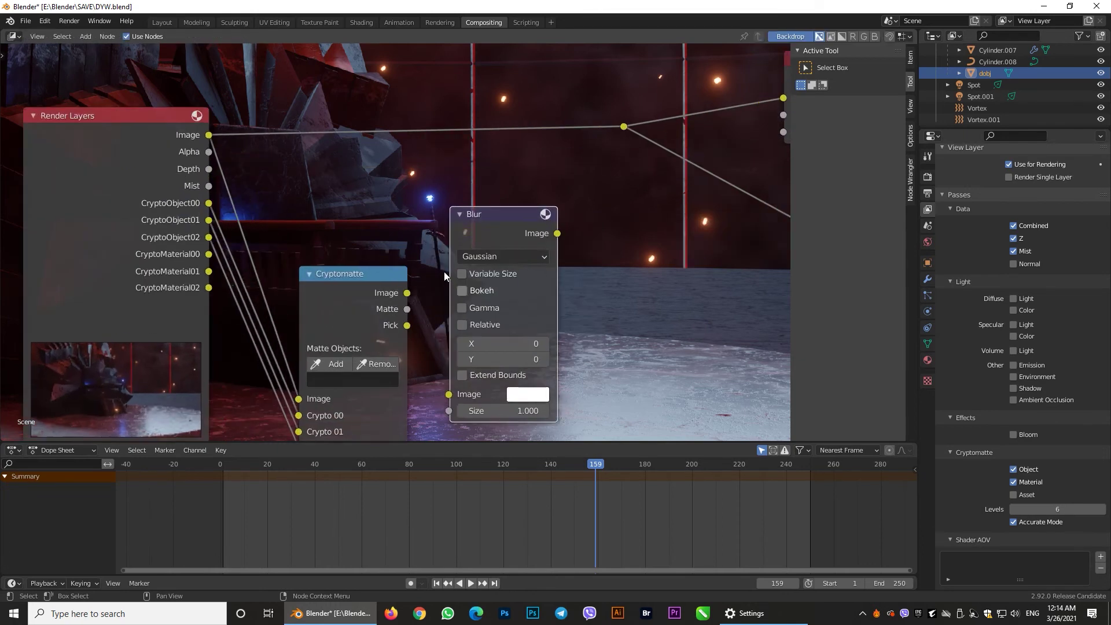
scroll(478, 268, up, 2)
middle_drag(431, 280, 392, 134)
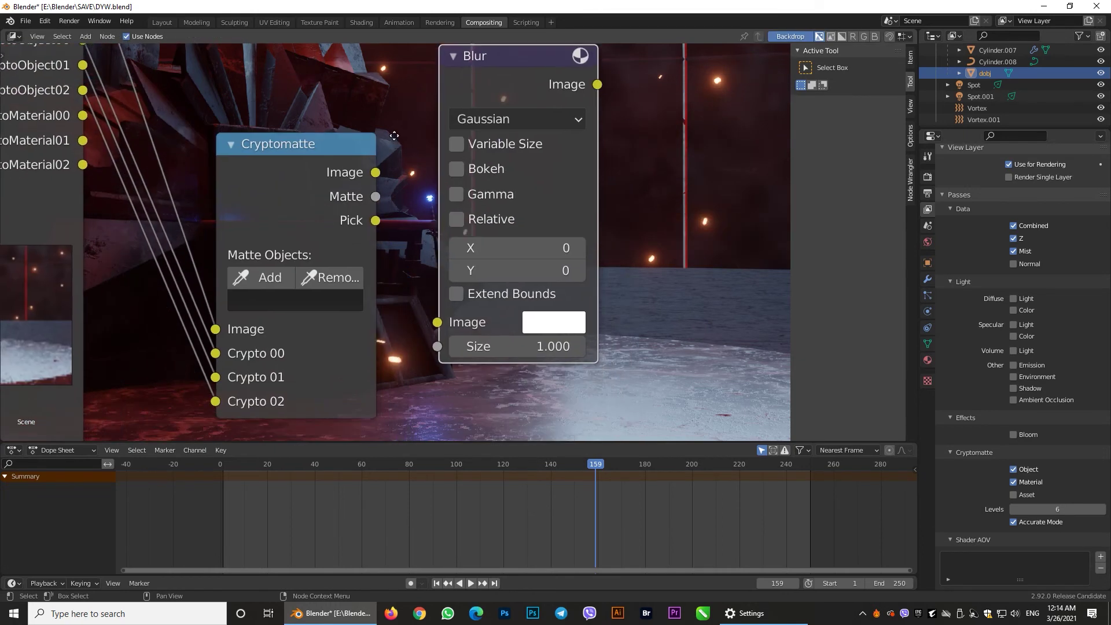
drag(484, 58, 462, 128)
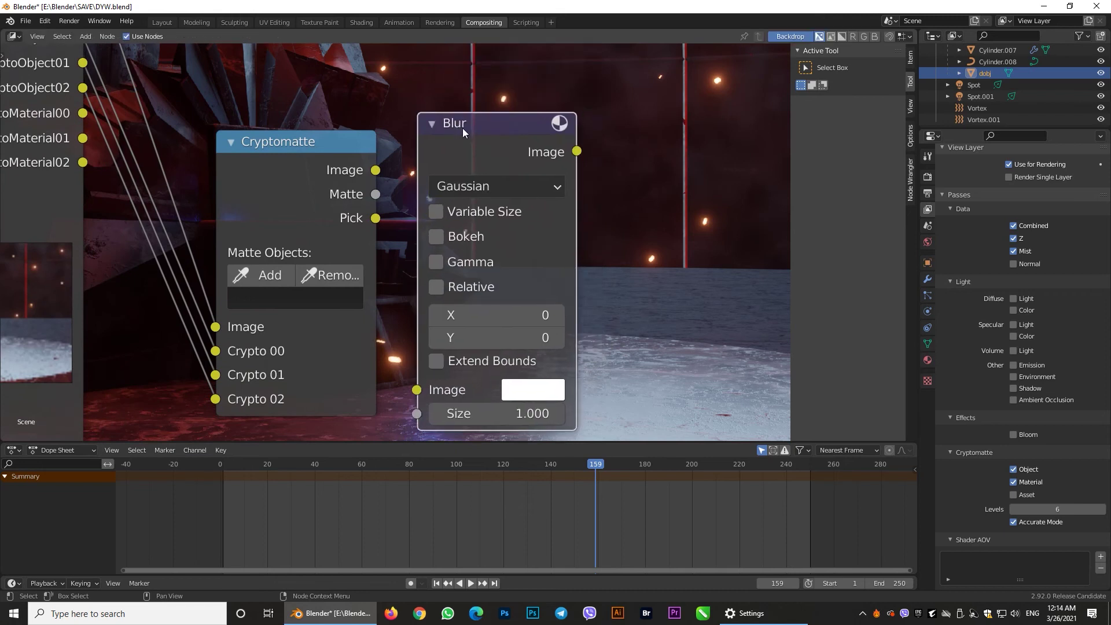
Set the Blur node to Relative size with X aspect correction and X at 100%.
click(439, 286)
click(439, 212)
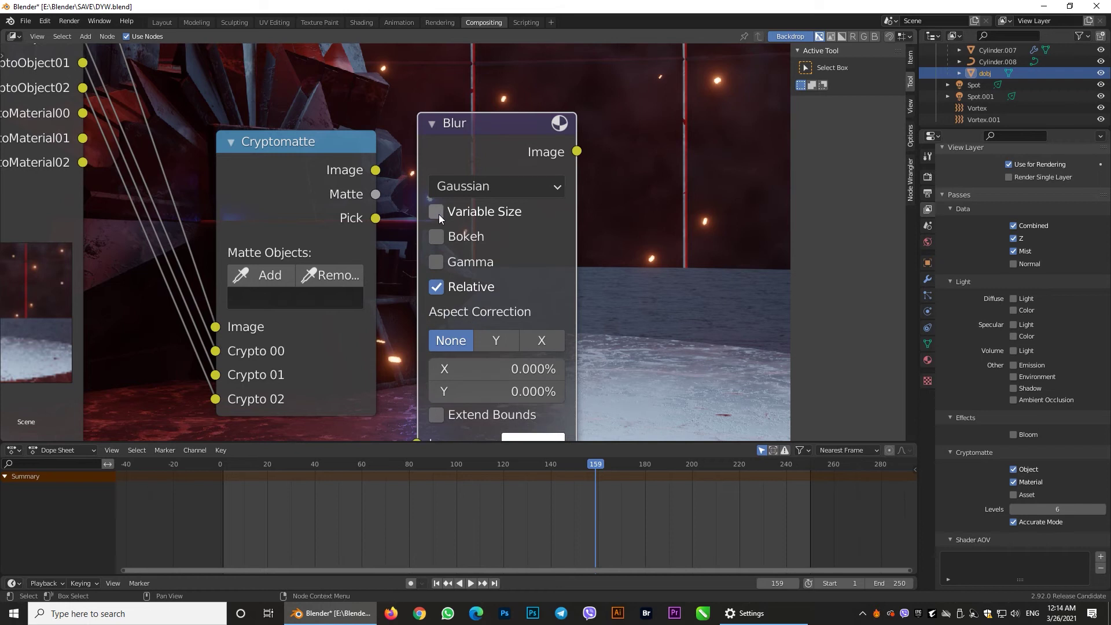
click(504, 343)
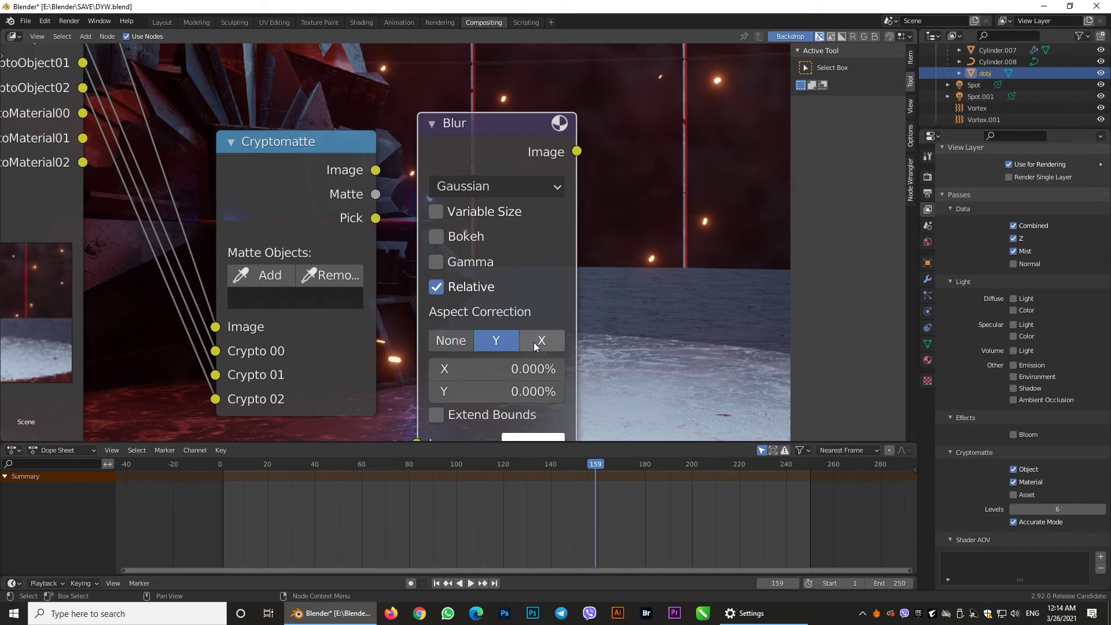
click(554, 344)
click(556, 369)
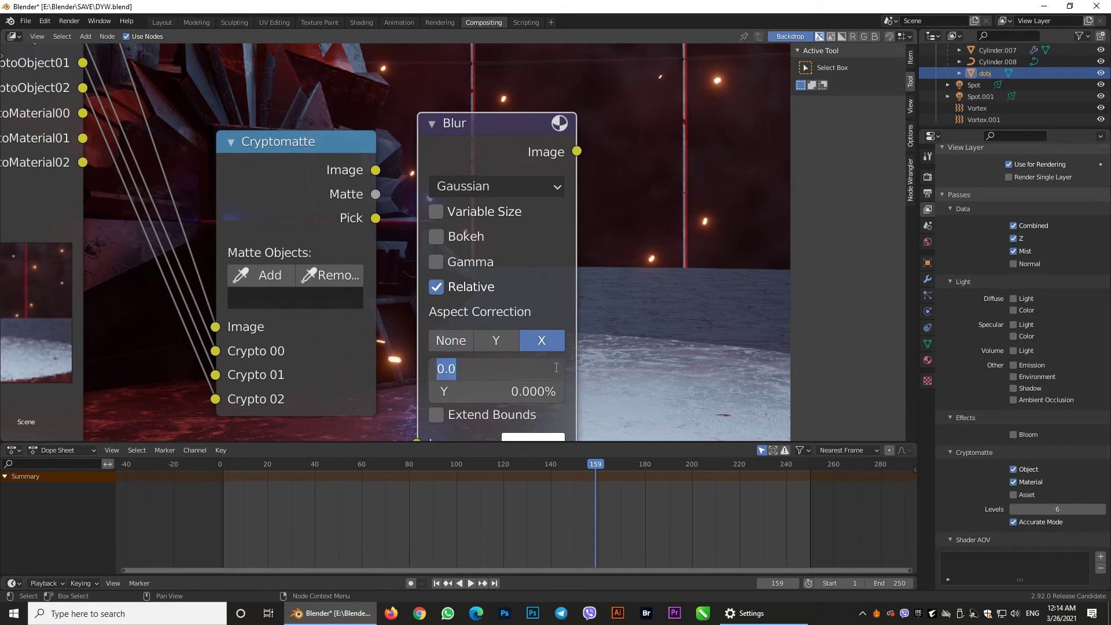
text(100)
key(Return)
scroll(606, 292, down, 2)
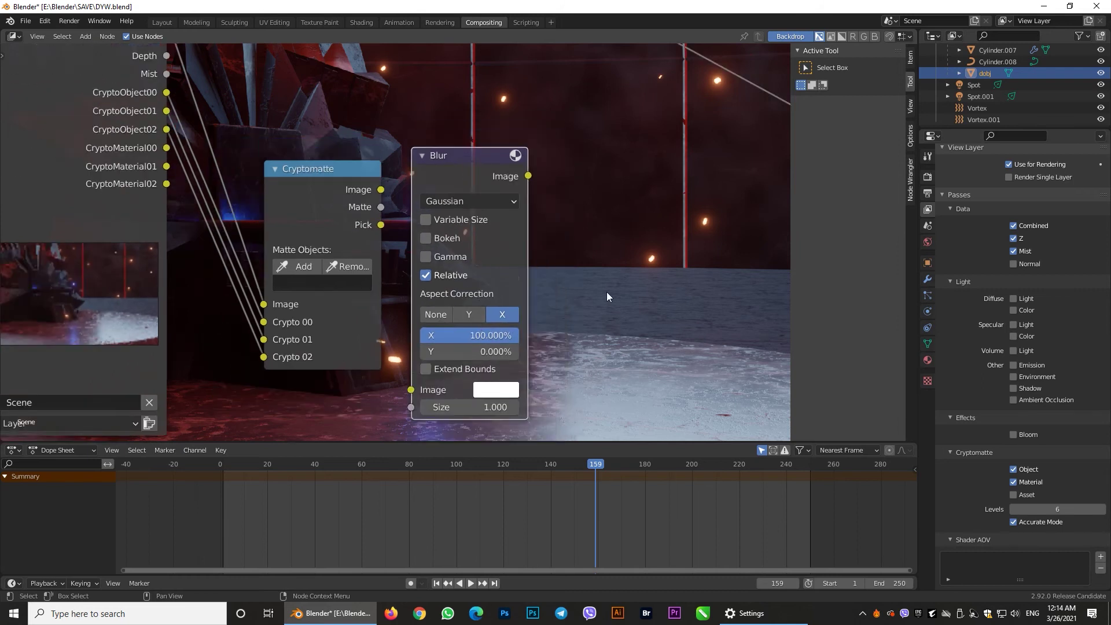
middle_drag(580, 265, 541, 305)
Link the Cryptomatte Image output into the Blur node's Image input.
drag(316, 200, 347, 405)
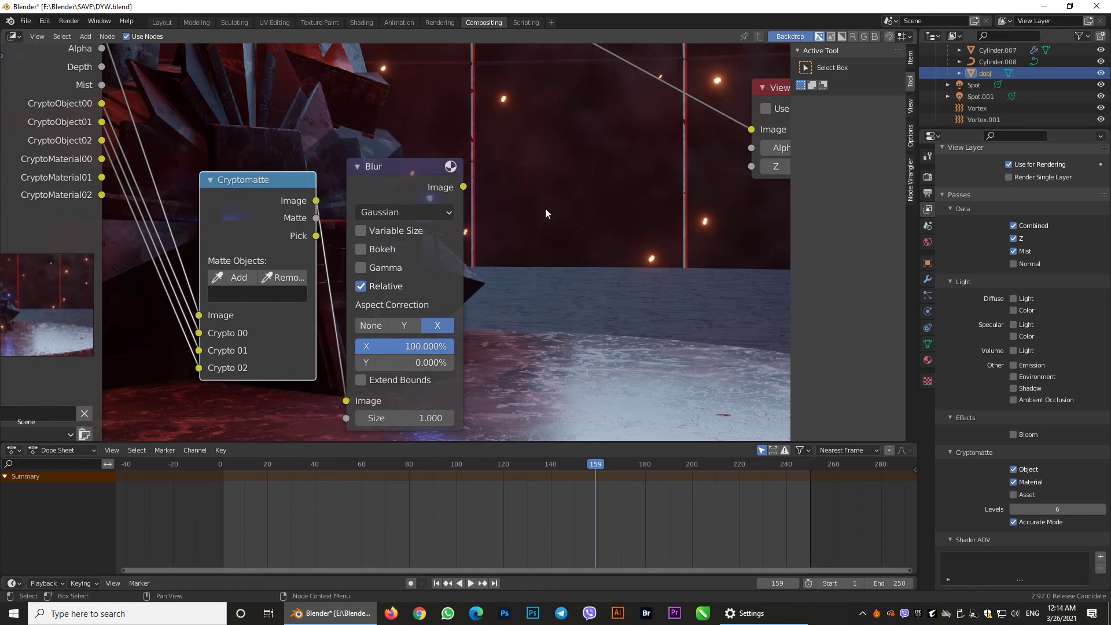
middle_drag(546, 203, 543, 227)
click(420, 191)
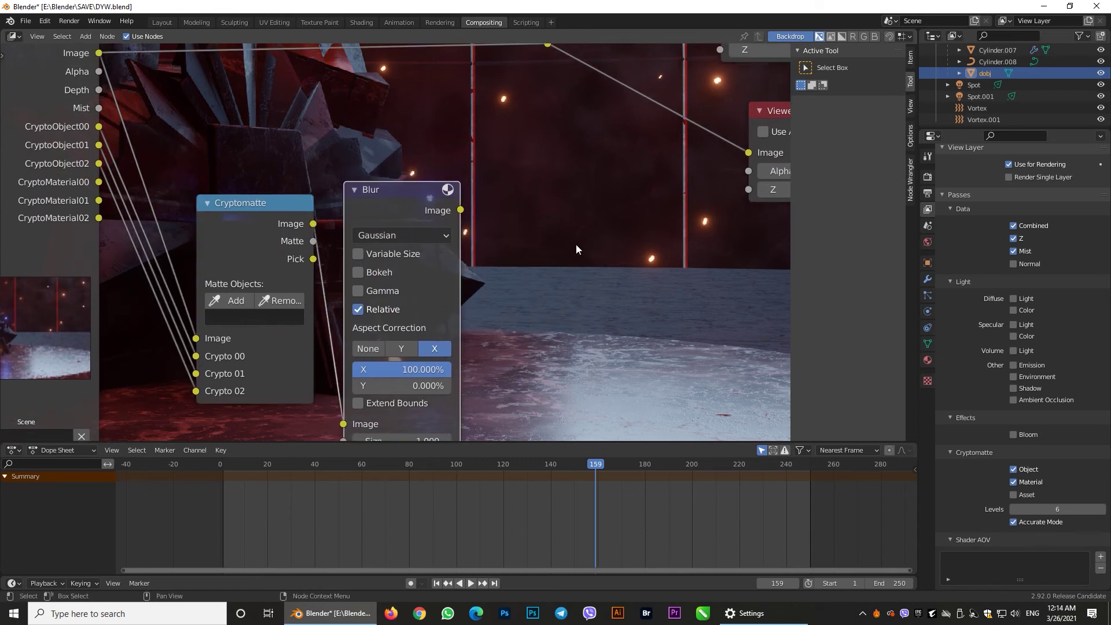
key(shift+a)
Add an RGB Curves node via 'cur' search after Blur and link Blur's Image output into it.
text(i)
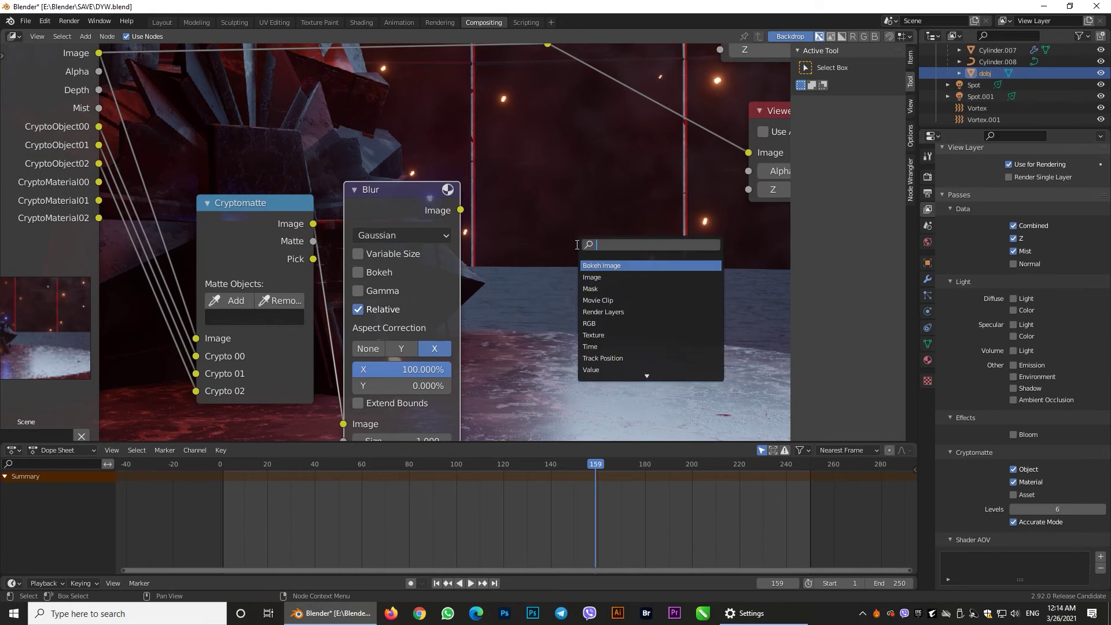
text(cur)
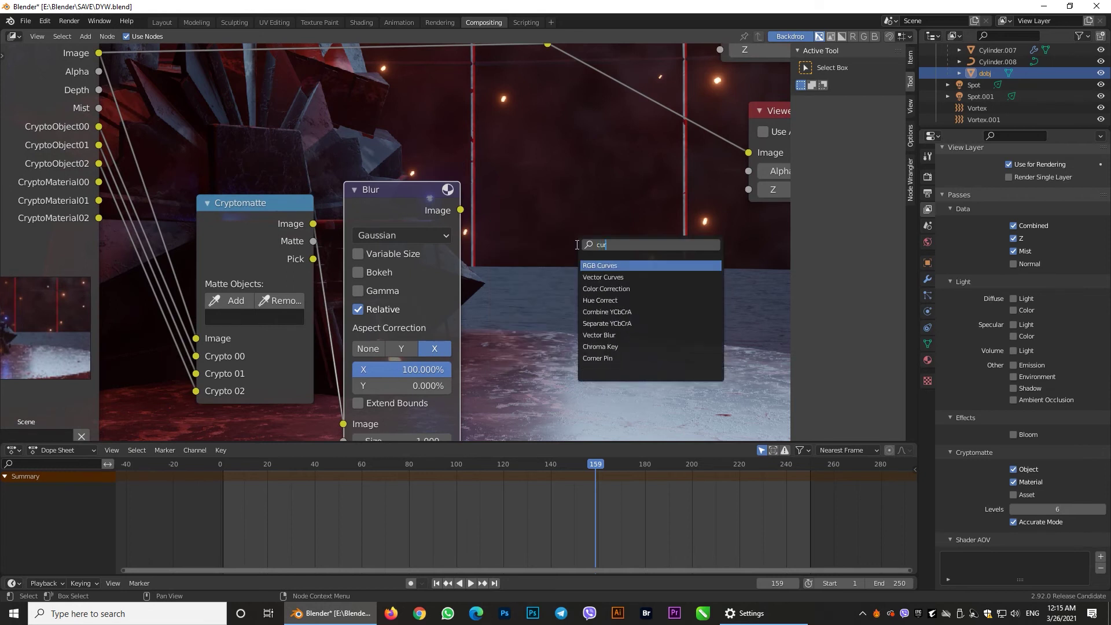
click(604, 266)
click(640, 252)
middle_drag(665, 261, 643, 217)
drag(438, 165, 485, 382)
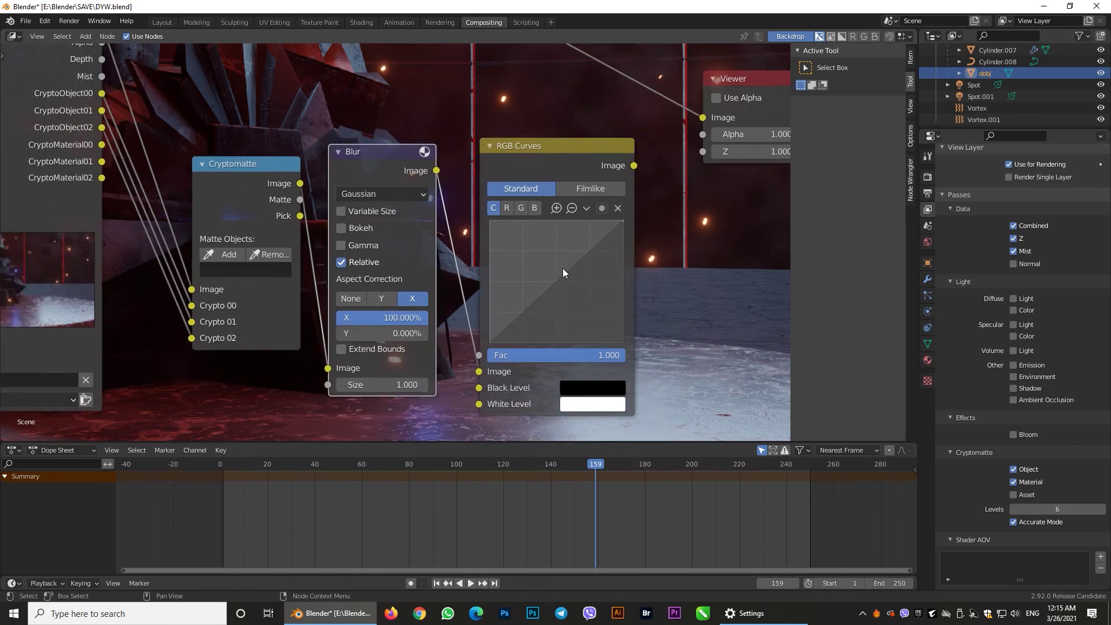
scroll(562, 268, down, 2)
middle_drag(553, 258, 549, 303)
Move the Viewer and Composite nodes and the image link's reroute point further right.
drag(631, 206, 708, 212)
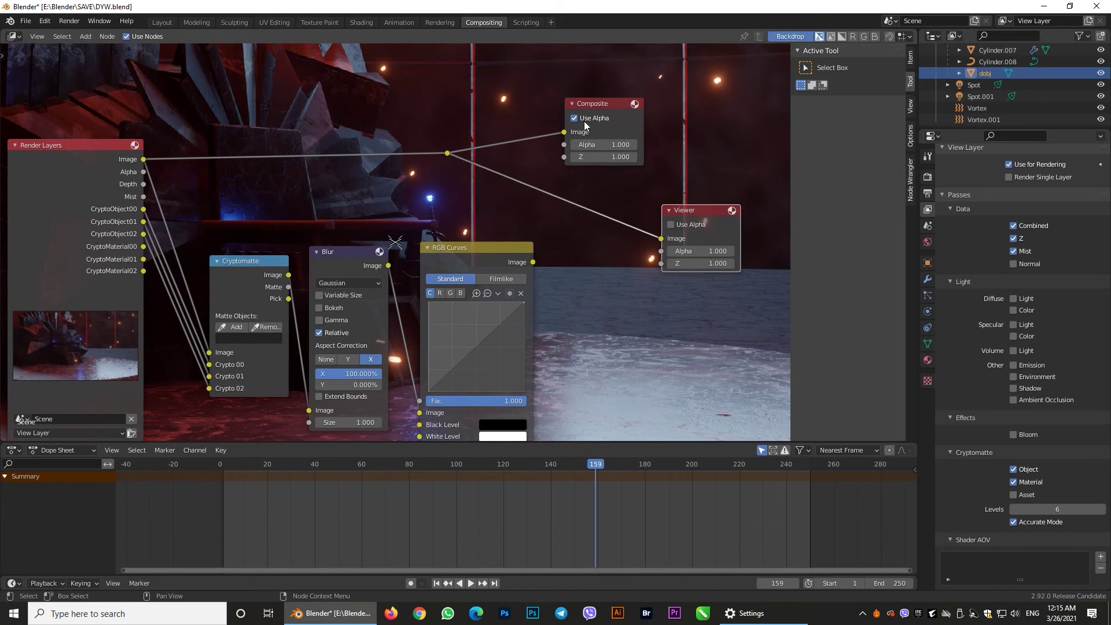
drag(592, 103, 731, 106)
drag(524, 134, 422, 189)
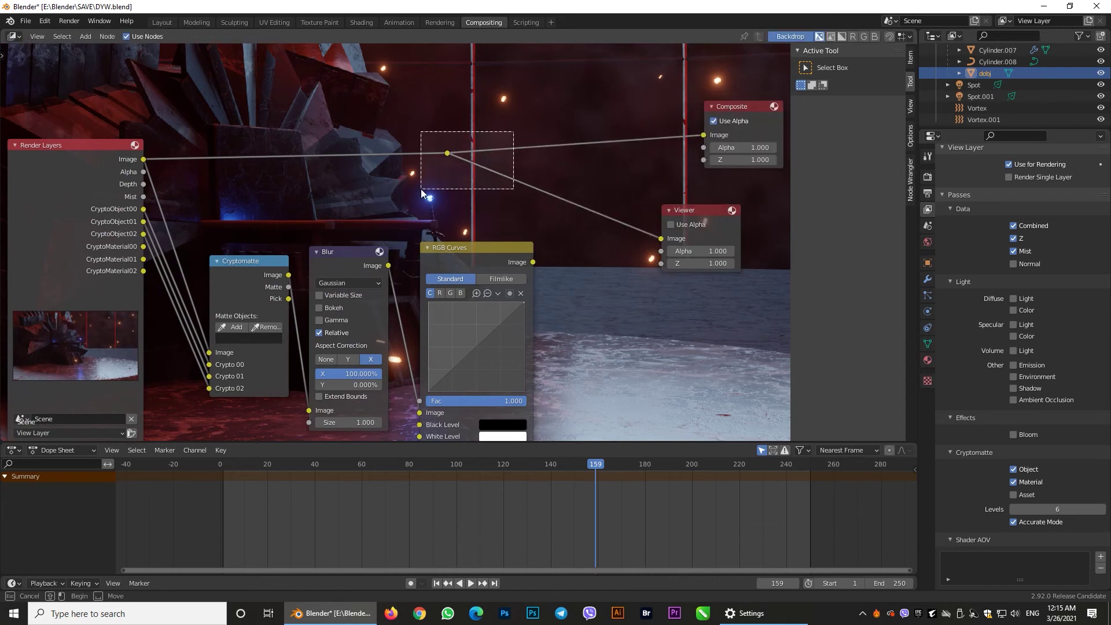
key(g)
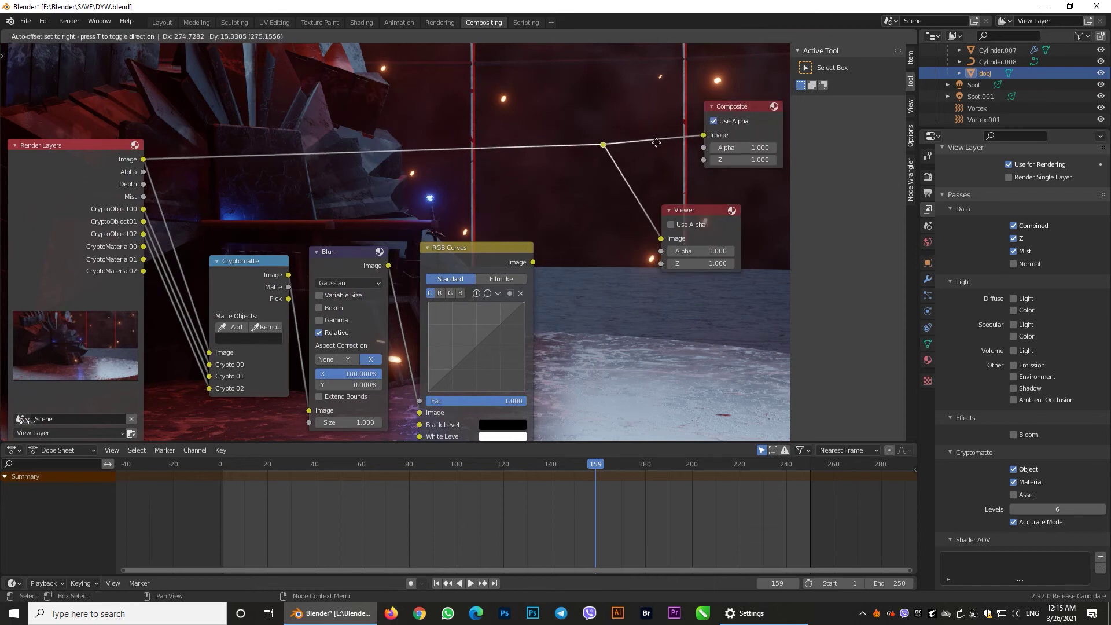
click(656, 151)
Drop a Mix node onto the link to Composite and feed RGB Curves into its second Image.
key(shift+a)
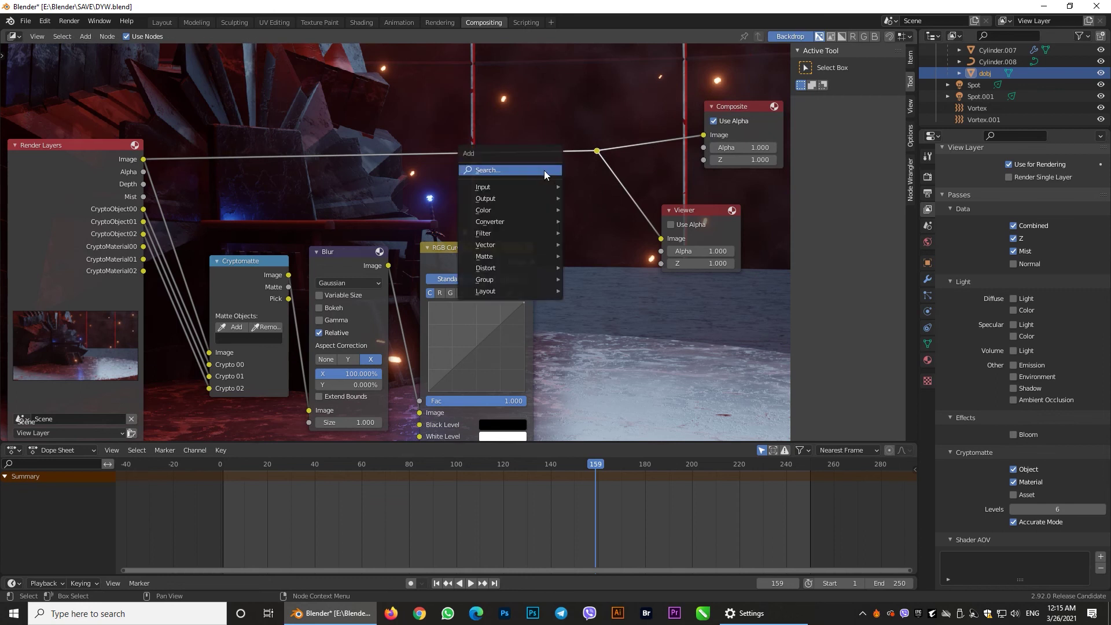
click(544, 170)
text(mix)
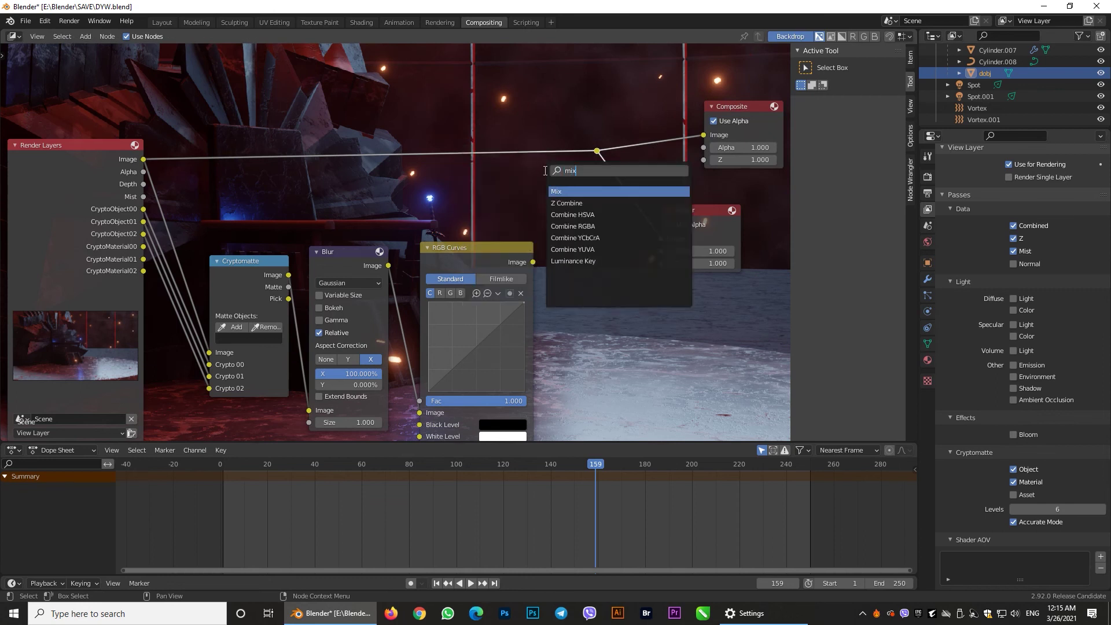
click(557, 191)
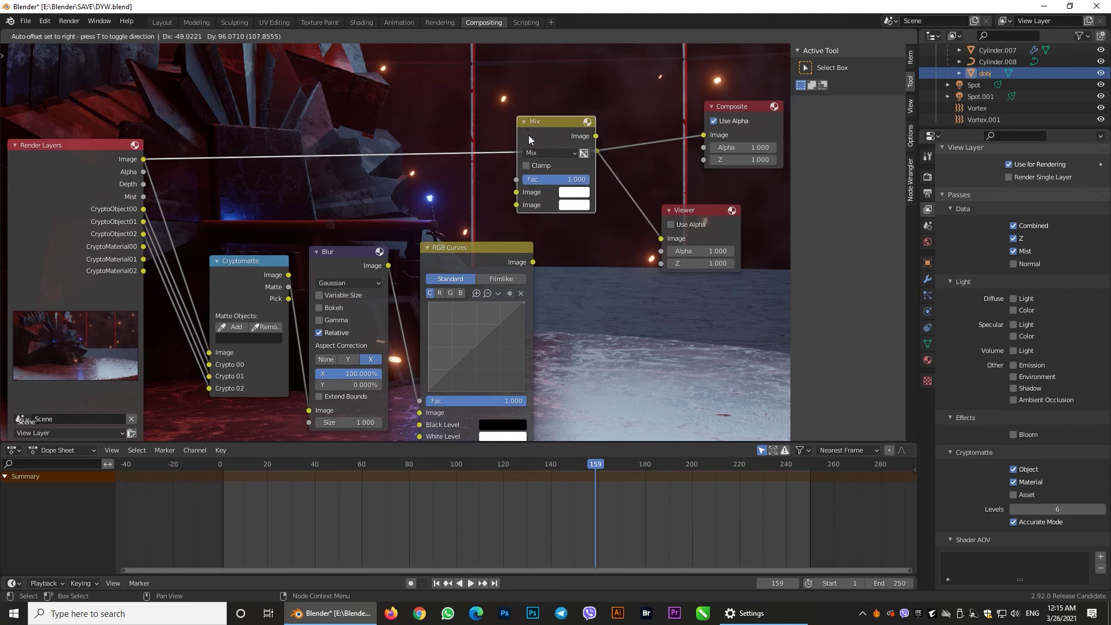
click(532, 139)
drag(468, 205, 533, 263)
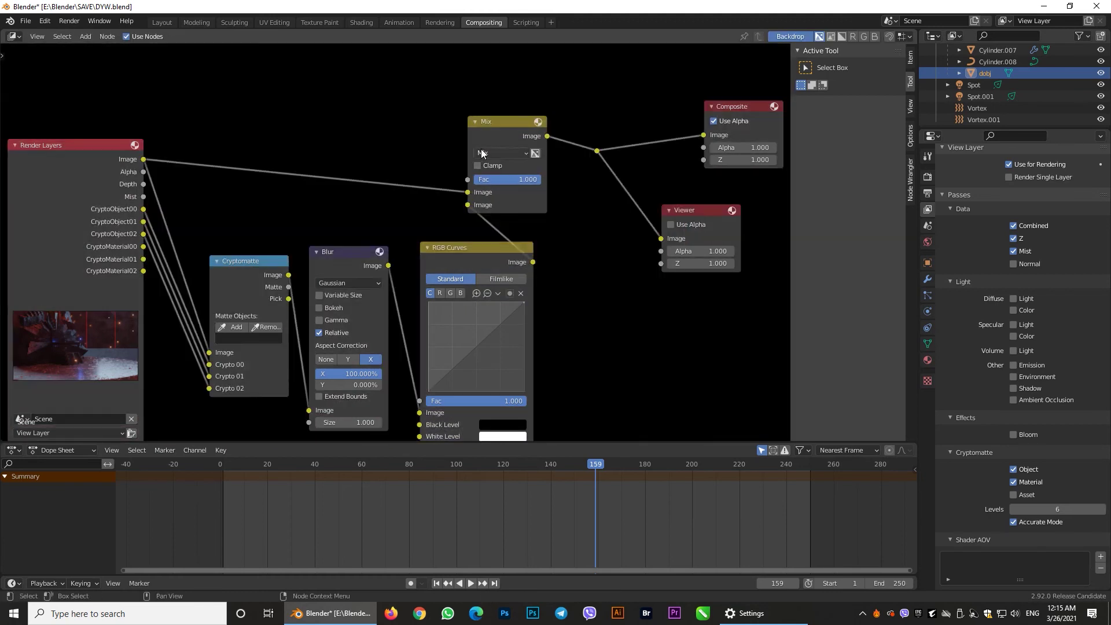
Set the Mix node's blend mode to Add and nudge the Cryptomatte, Blur and RGB Curves nodes.
click(502, 153)
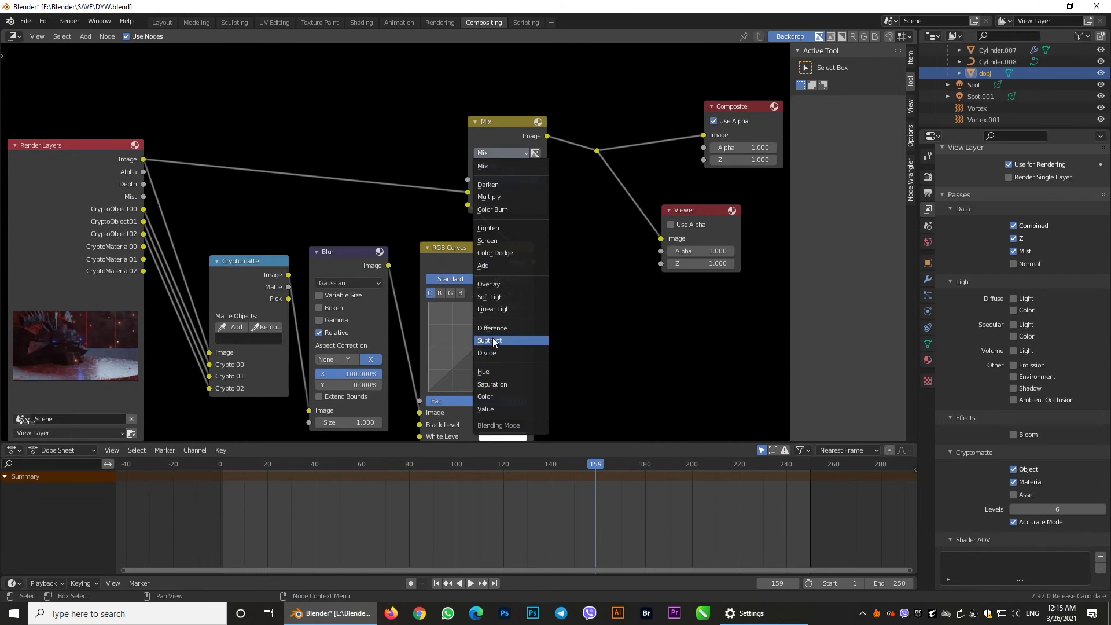
click(491, 269)
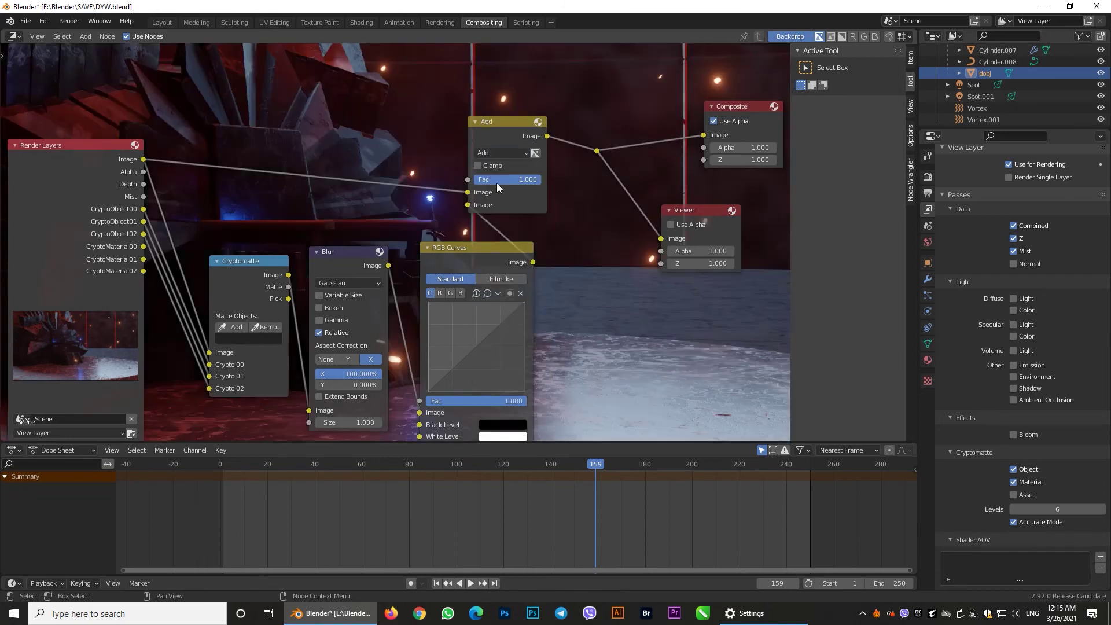
scroll(556, 332, down, 1)
scroll(557, 333, down, 1)
drag(468, 242, 463, 243)
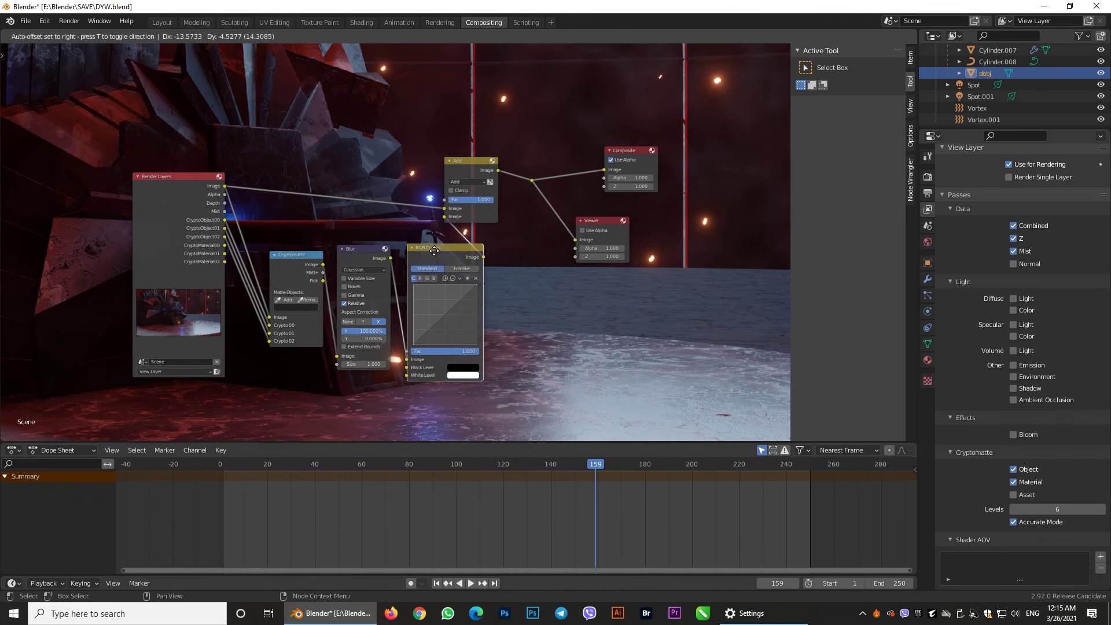
click(286, 254)
drag(286, 255, 273, 261)
drag(357, 253, 353, 255)
click(436, 255)
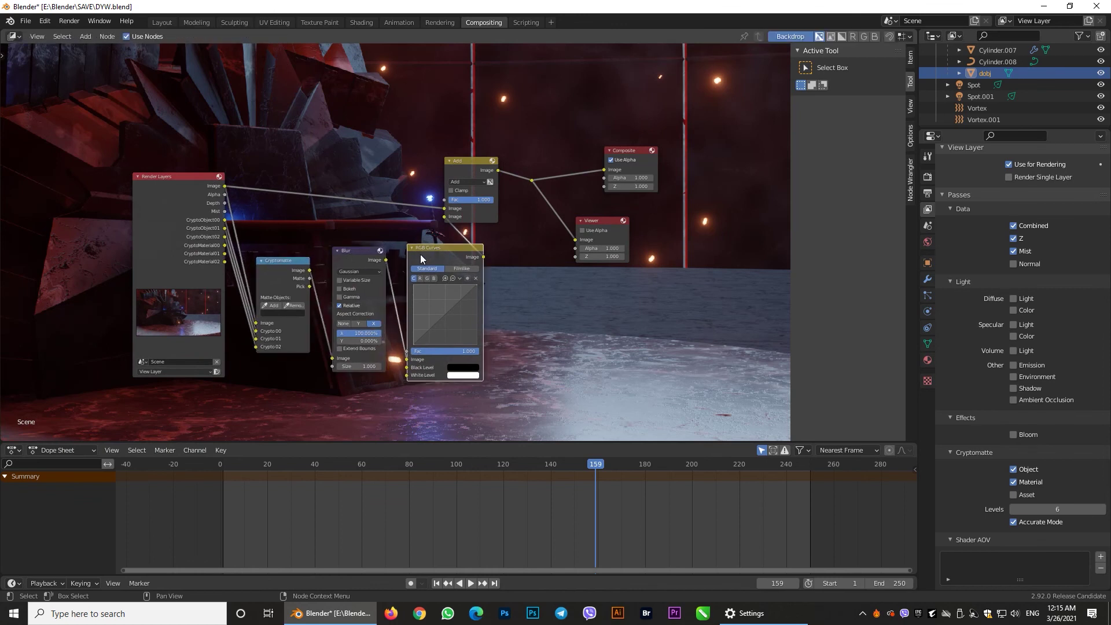
Sample a matte object with the Cryptomatte Add eyedropper and link its Pick output to the Viewer.
click(272, 307)
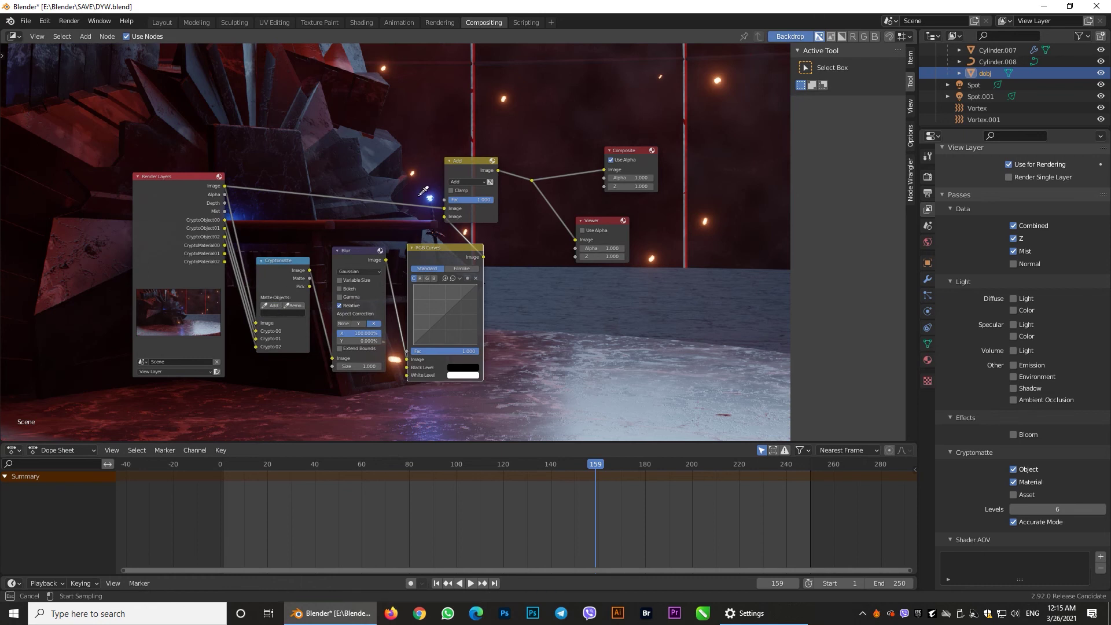
click(429, 199)
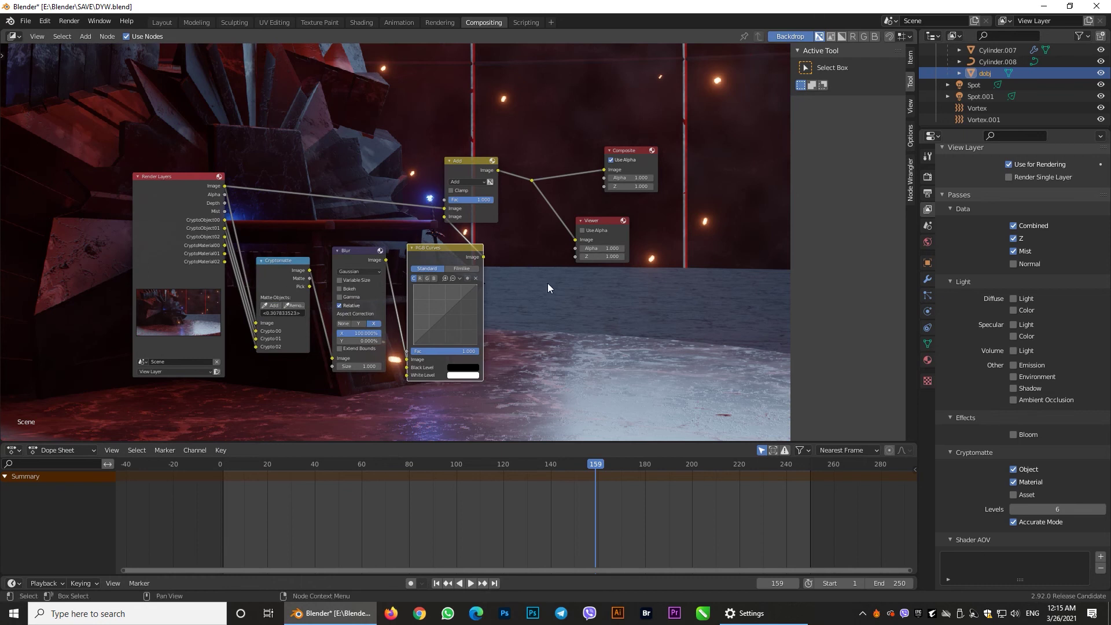
scroll(449, 228, up, 2)
scroll(450, 228, down, 2)
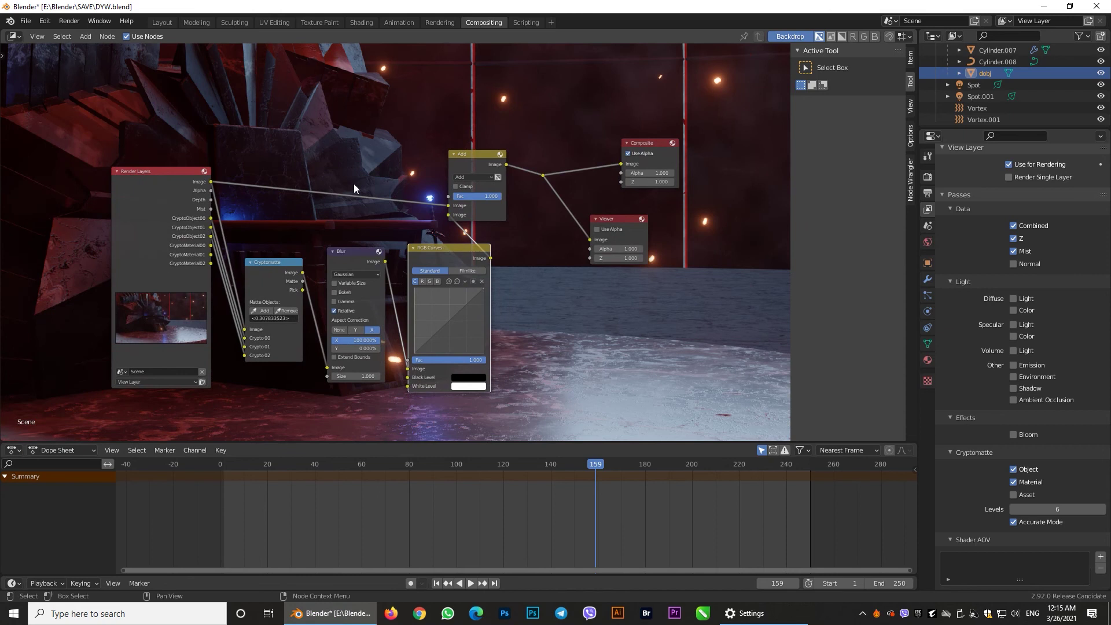
ctrl+shift+click(264, 267)
ctrl+shift+click(265, 269)
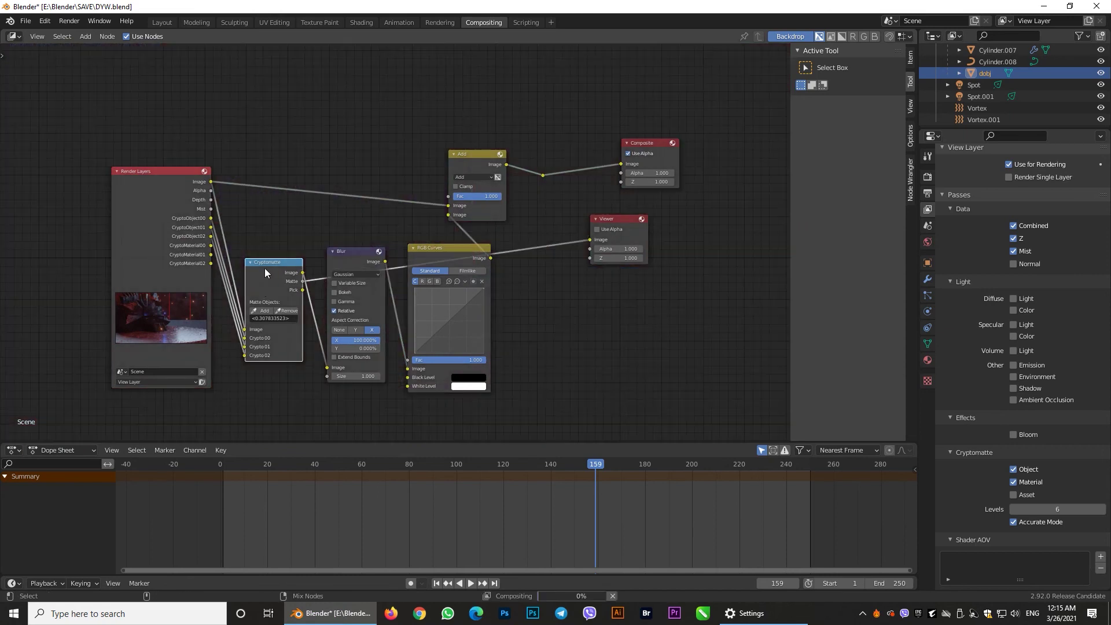
ctrl+shift+click(266, 268)
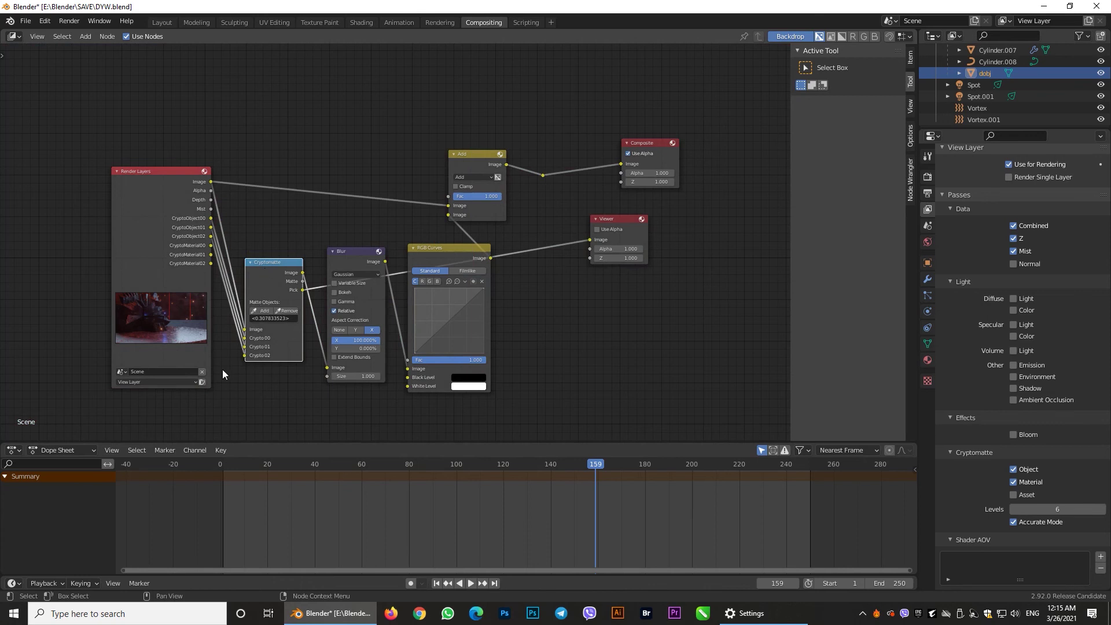
Render frame 159 through the new compositing node tree.
click(202, 382)
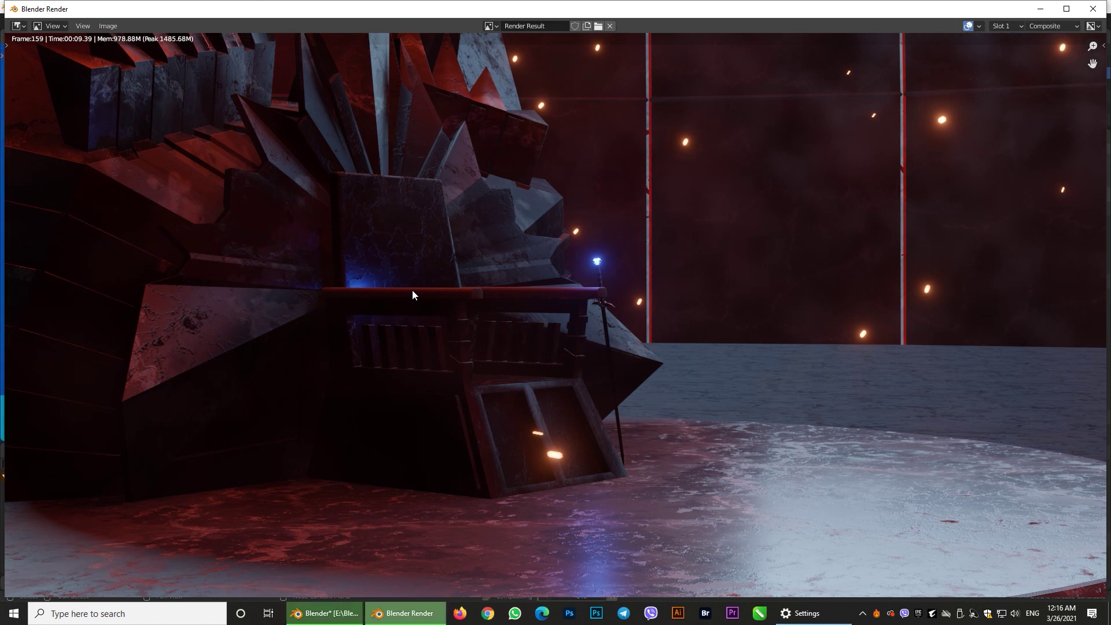
scroll(412, 290, down, 1)
Close the render window and resize the compositor backdrop preview with V and Alt+V.
scroll(641, 256, up, 1)
click(1094, 8)
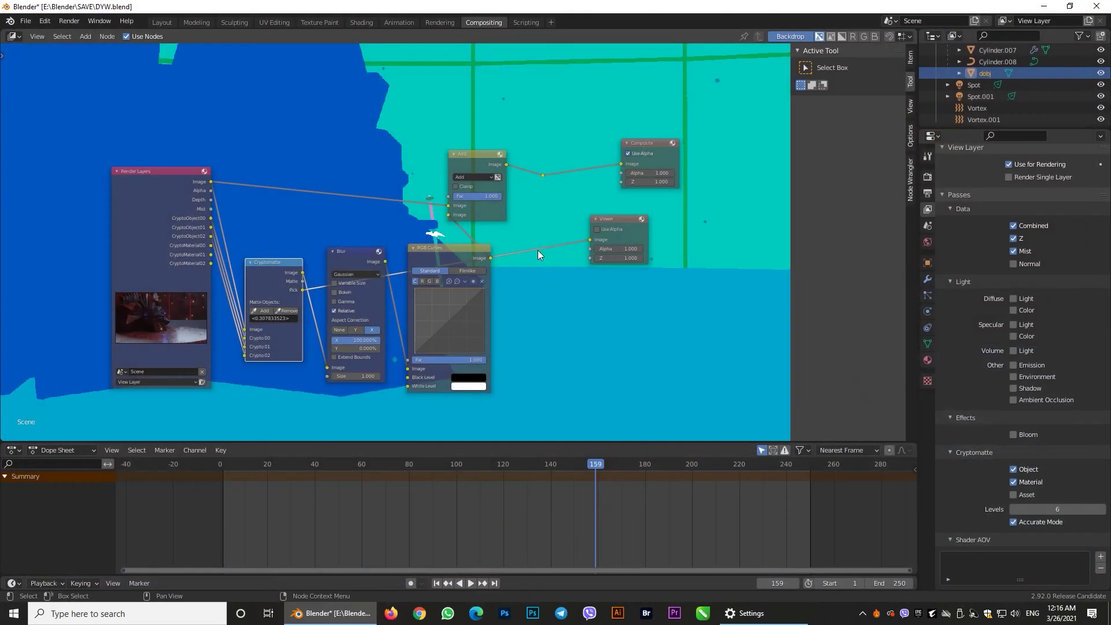
scroll(463, 261, up, 1)
scroll(428, 217, up, 3)
scroll(428, 217, down, 2)
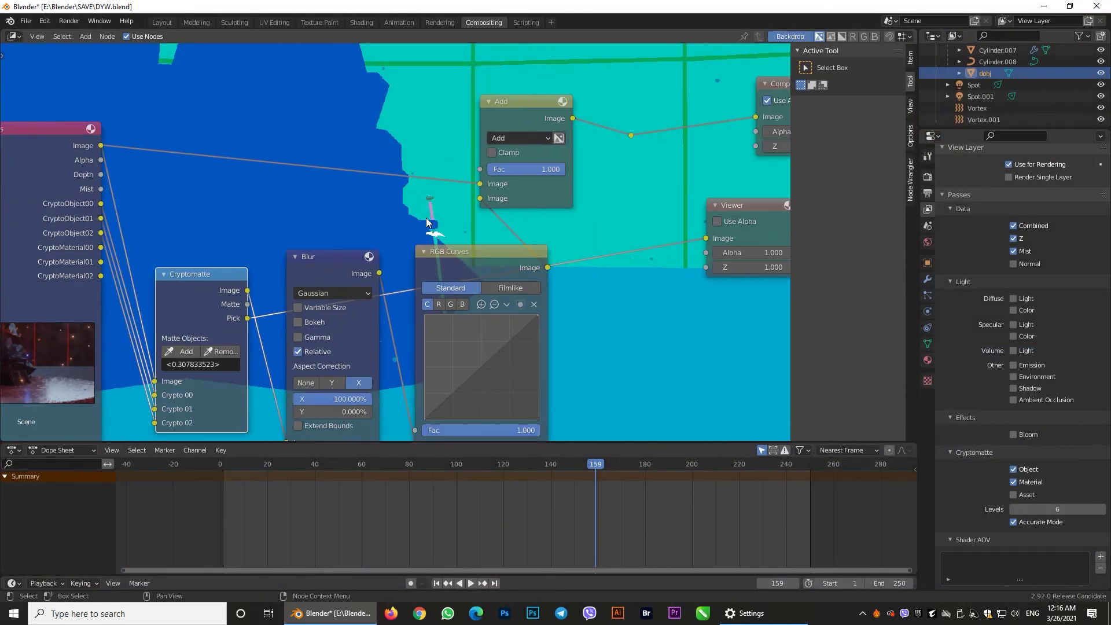
key(v)
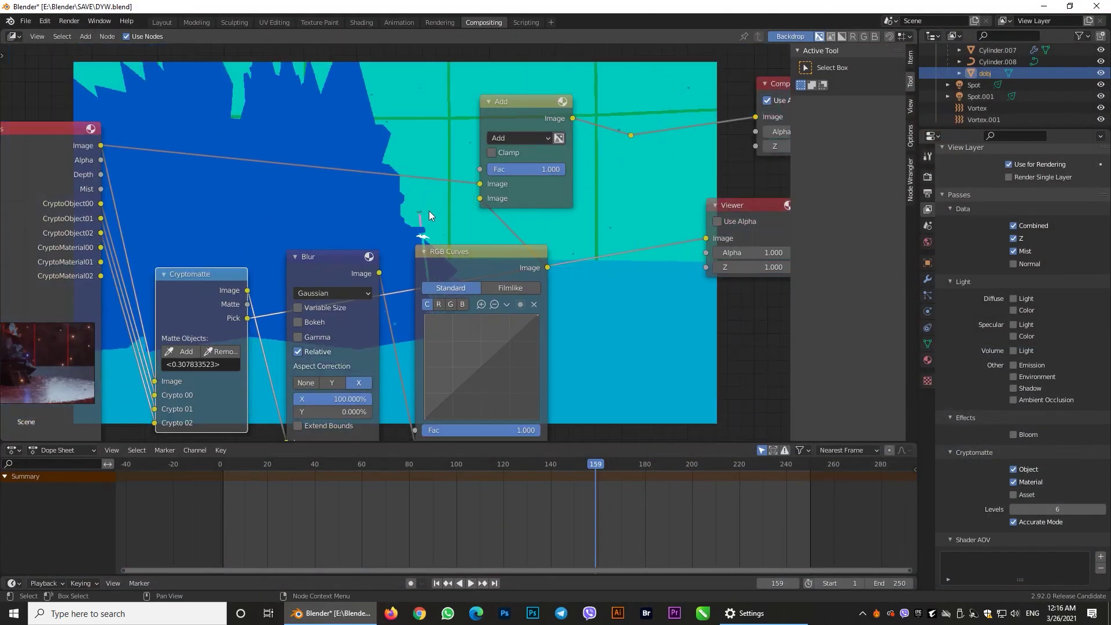
key(alt+v)
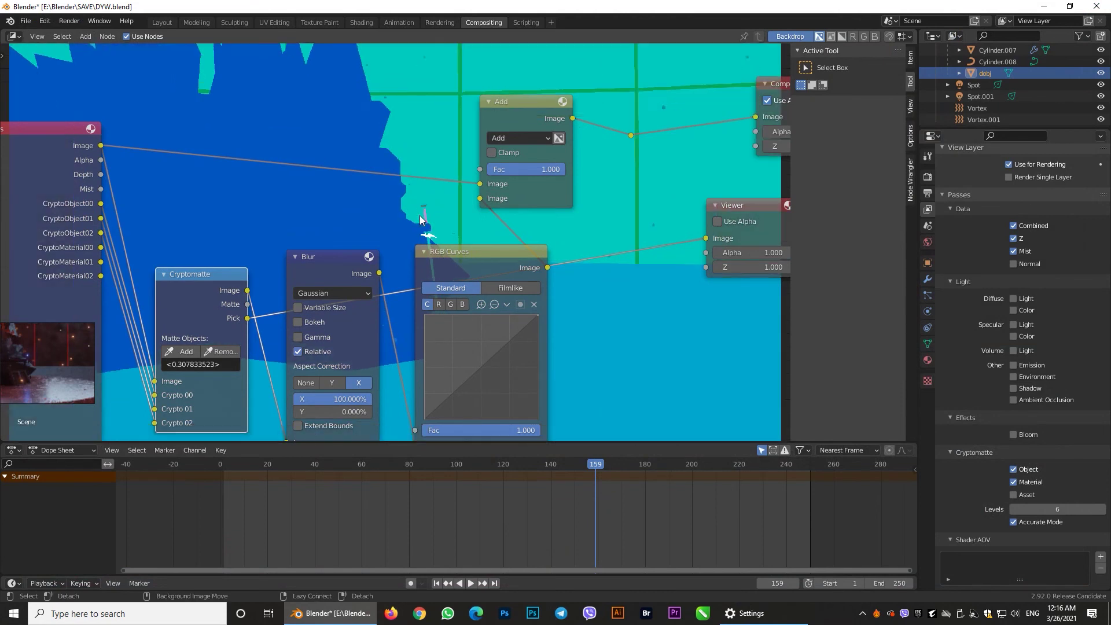
key(alt+v)
key(alt+v)
key(alt+v)
key(alt+v)
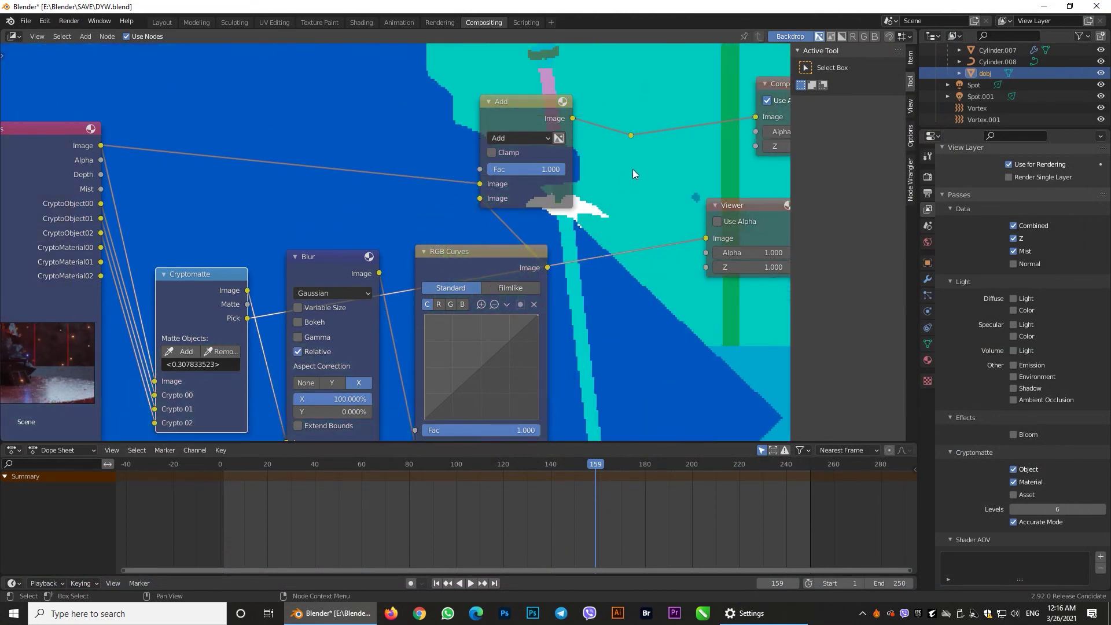
Sample a second object into the Cryptomatte matte and preview its Image output in the Viewer.
middle_drag(633, 169, 598, 88)
scroll(588, 99, up, 2)
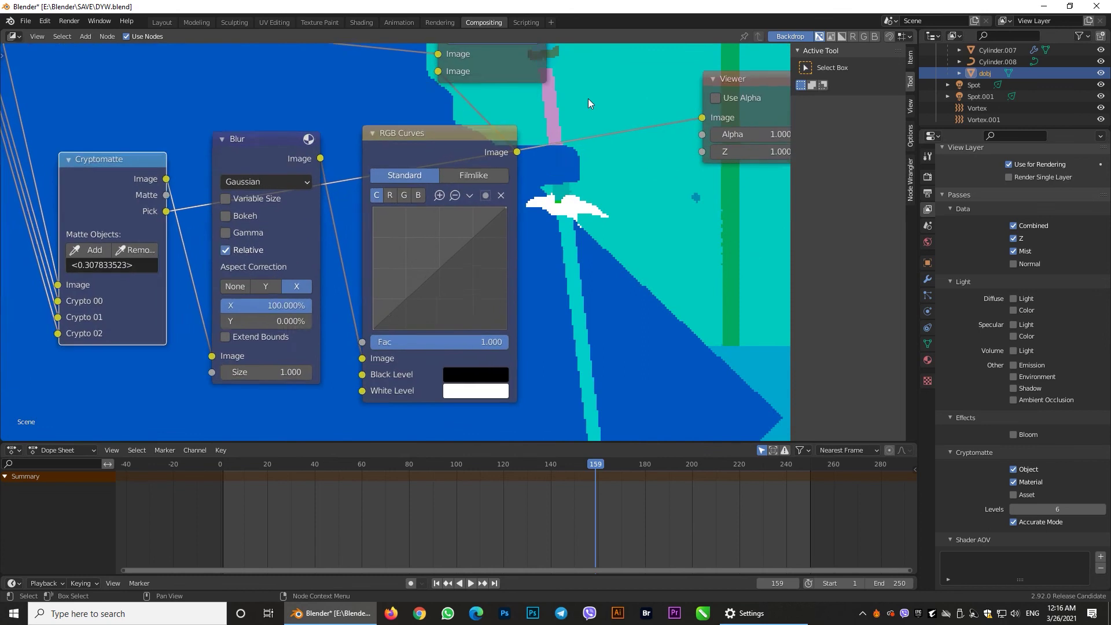
scroll(588, 99, down, 3)
mouse_move(789, 178)
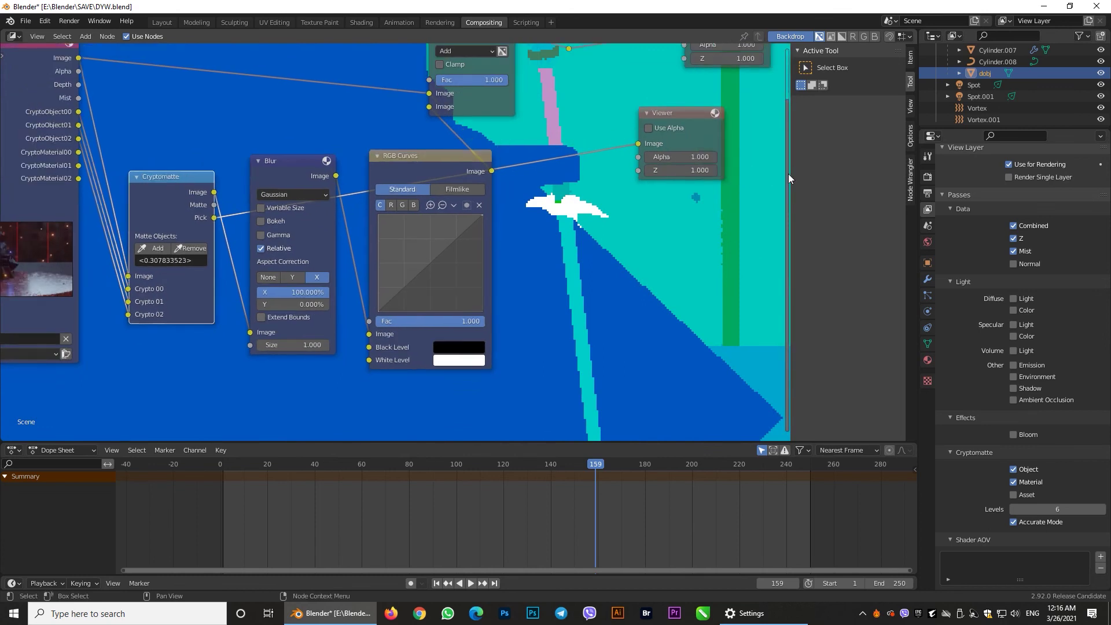
drag(788, 174, 787, 186)
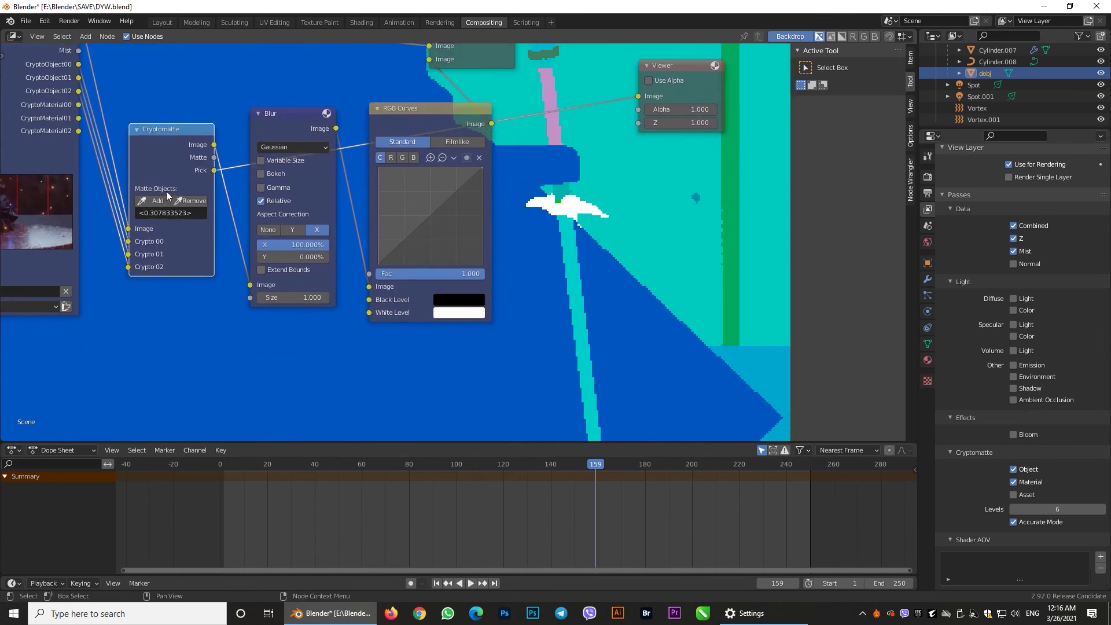
click(158, 201)
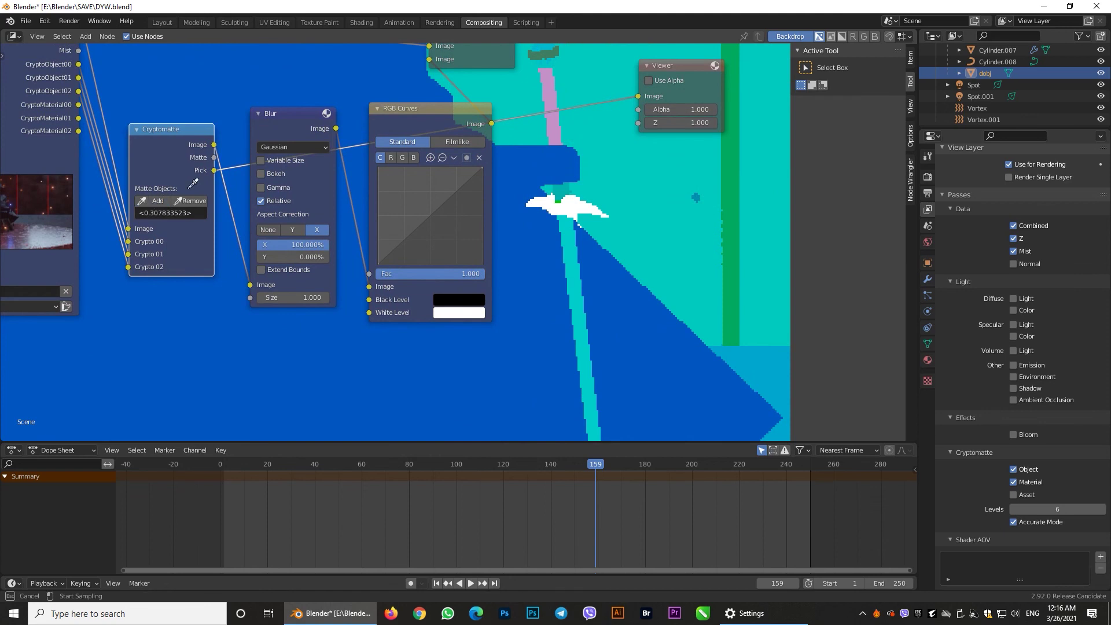
click(548, 58)
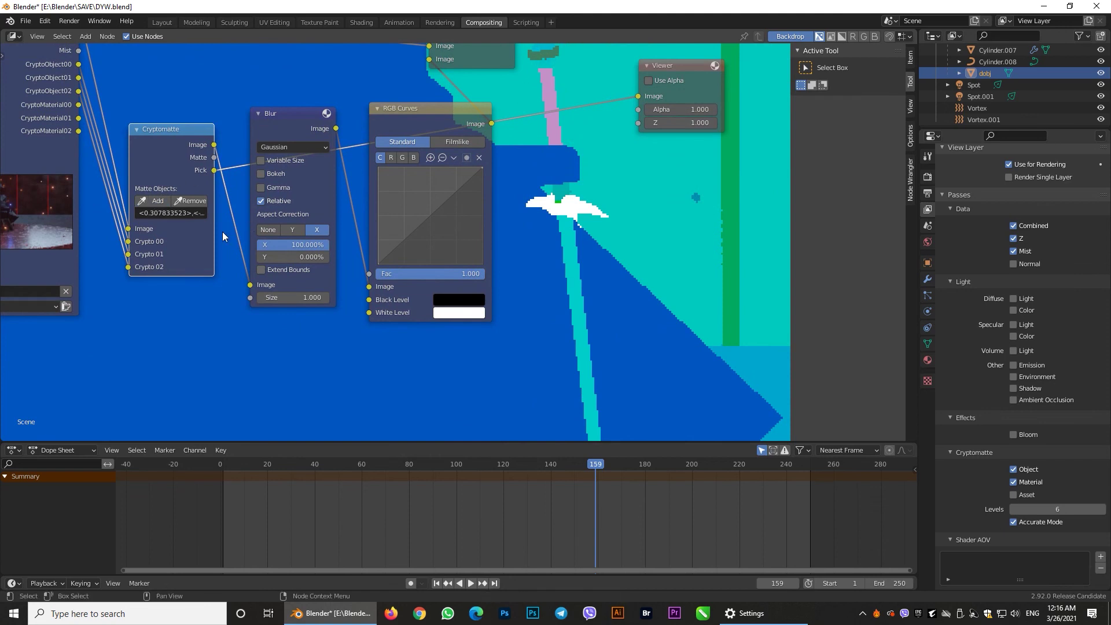
ctrl+shift+click(162, 162)
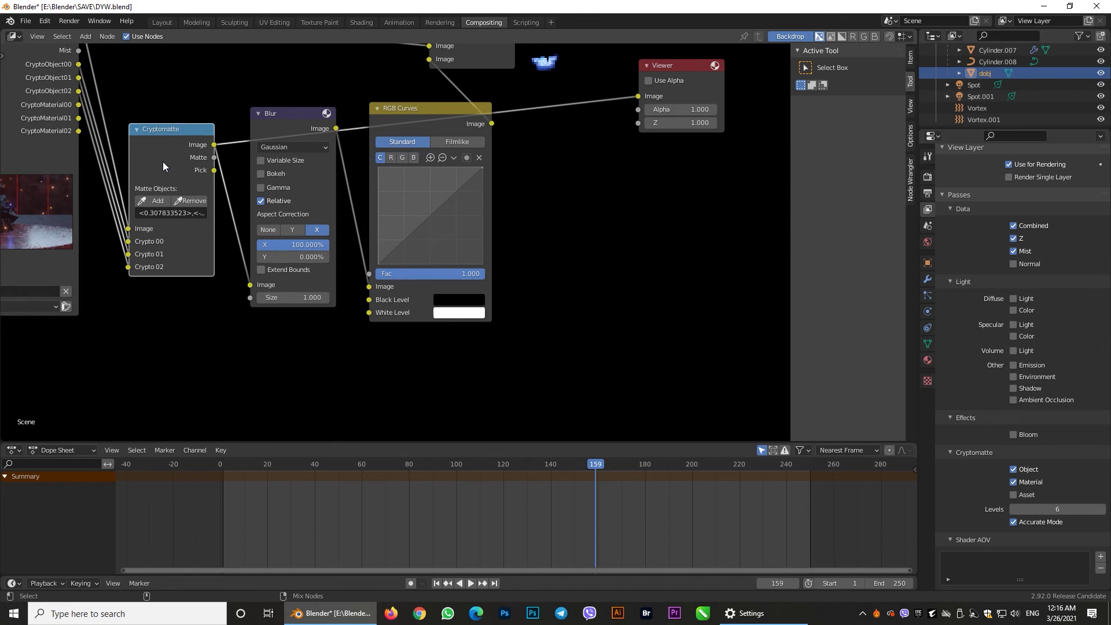
Link the final Add mix output to the Viewer, showing the full composited scene with the glowing sword.
scroll(580, 220, down, 2)
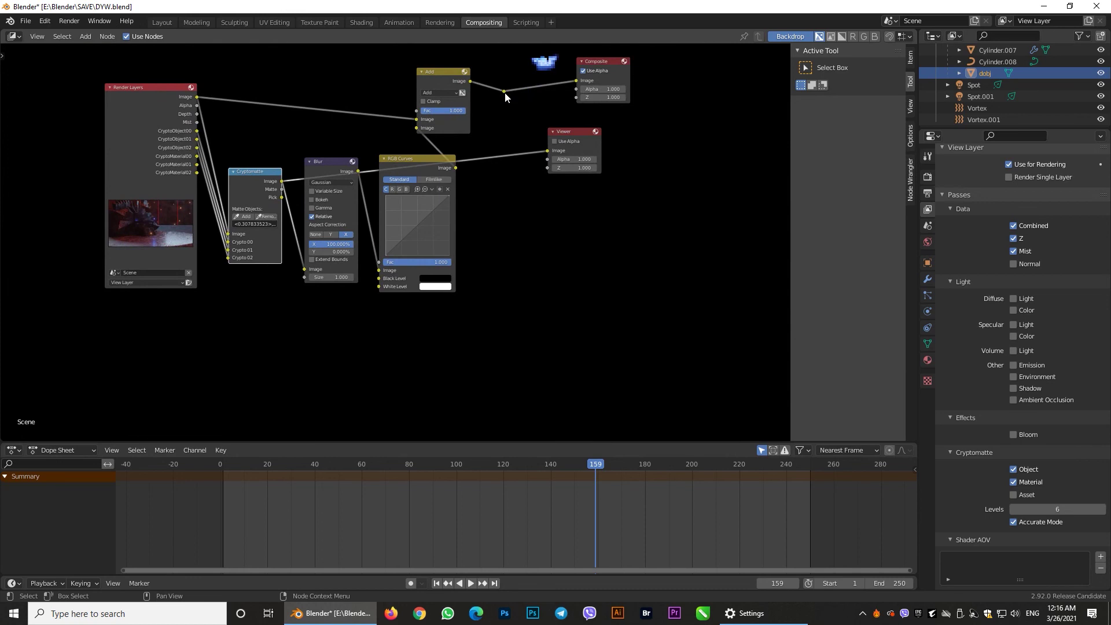
drag(504, 92, 548, 150)
scroll(567, 225, down, 2)
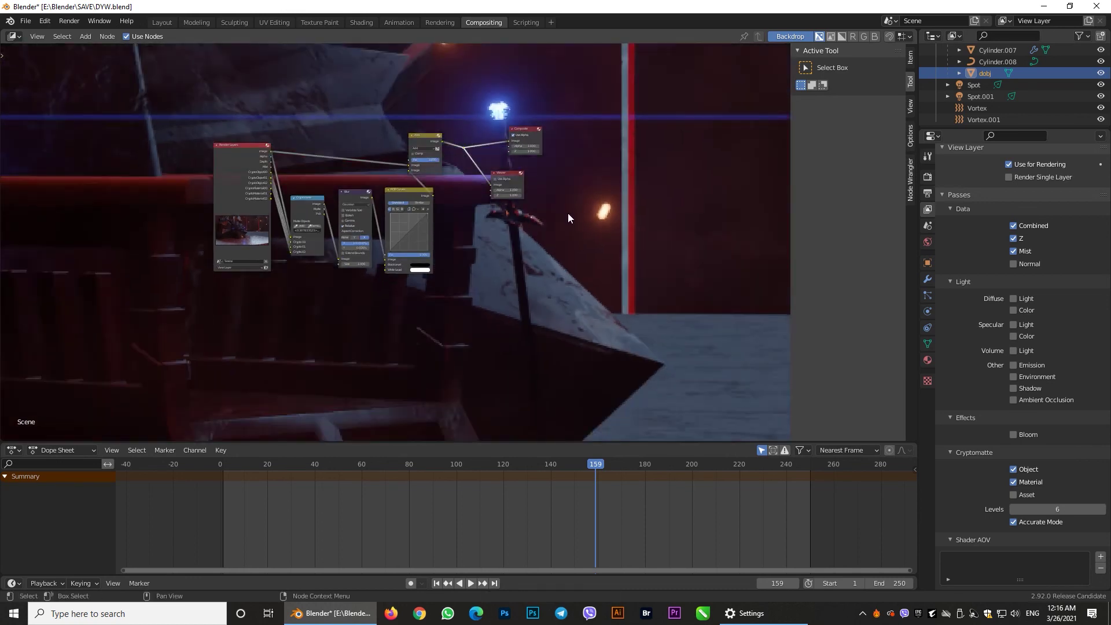
mouse_move(572, 214)
middle_down()
mouse_move(573, 266)
mouse_move(524, 382)
middle_up()
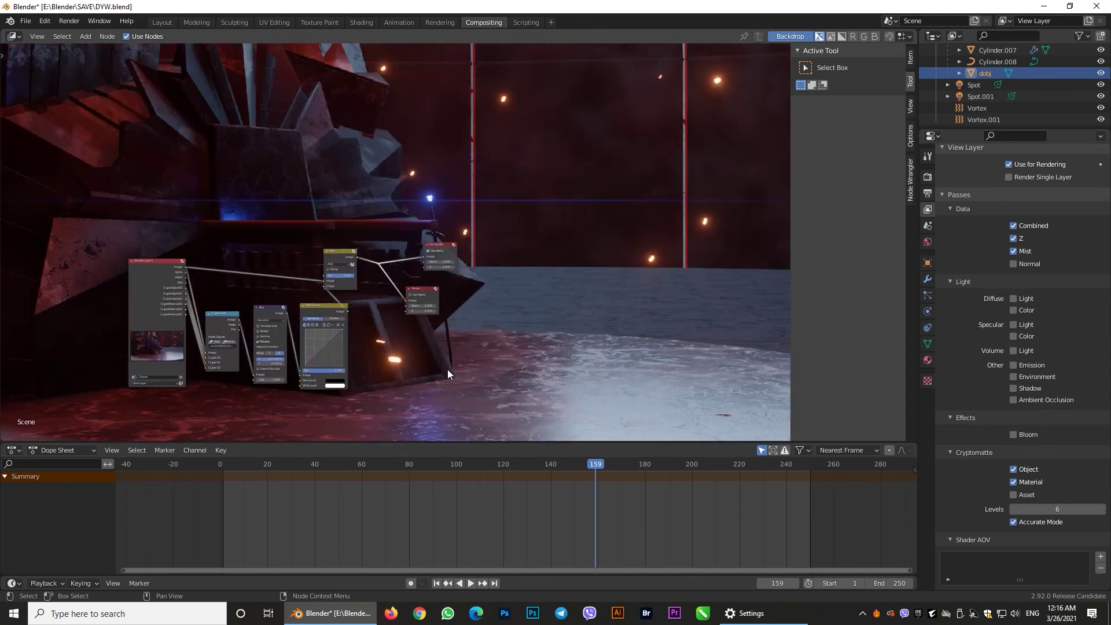
scroll(447, 370, up, 2)
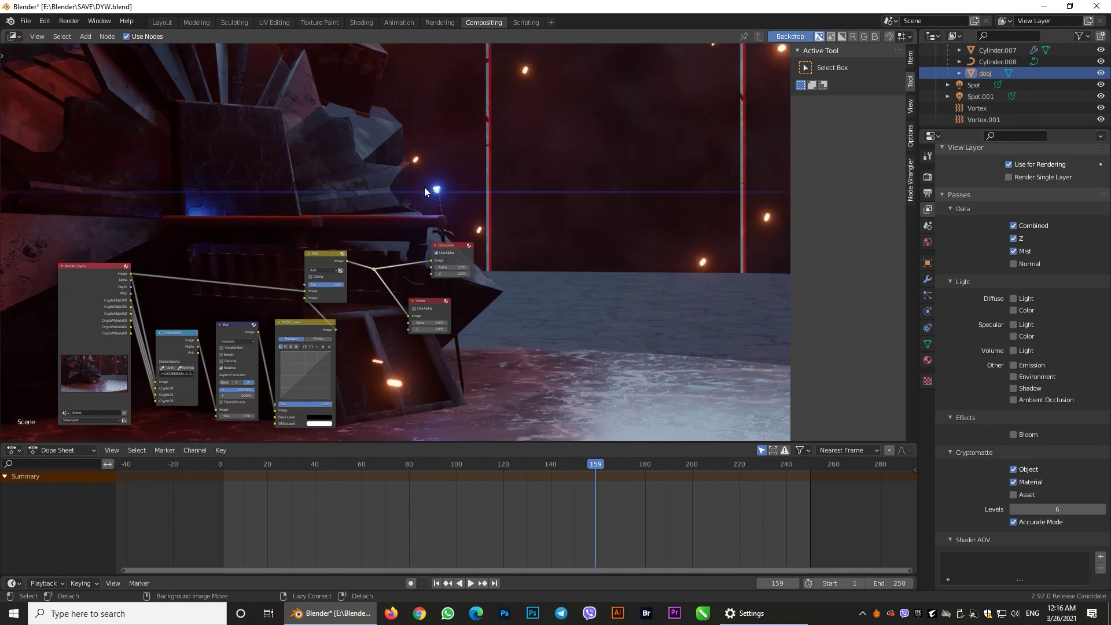